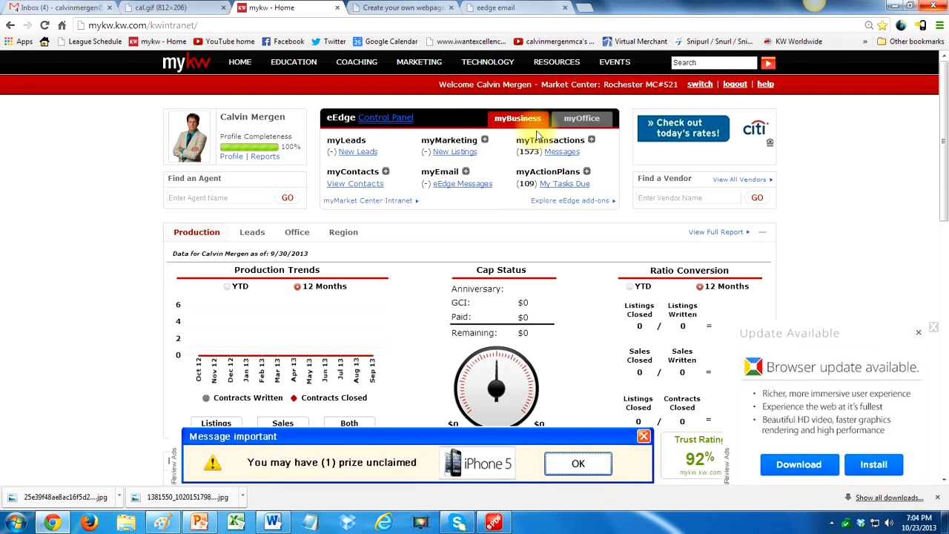
- Open the page for managing and creating campaigns and look over the existing 12 Direct and My Monthly Newsletter campaigns
{"action": "left_click", "coordinate": [484, 140]}
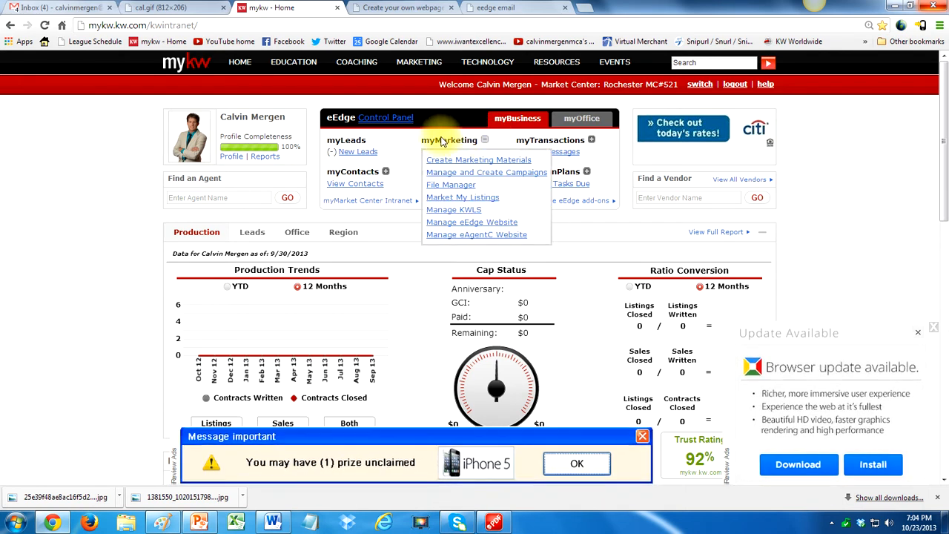
{"action": "left_click", "coordinate": [480, 173]}
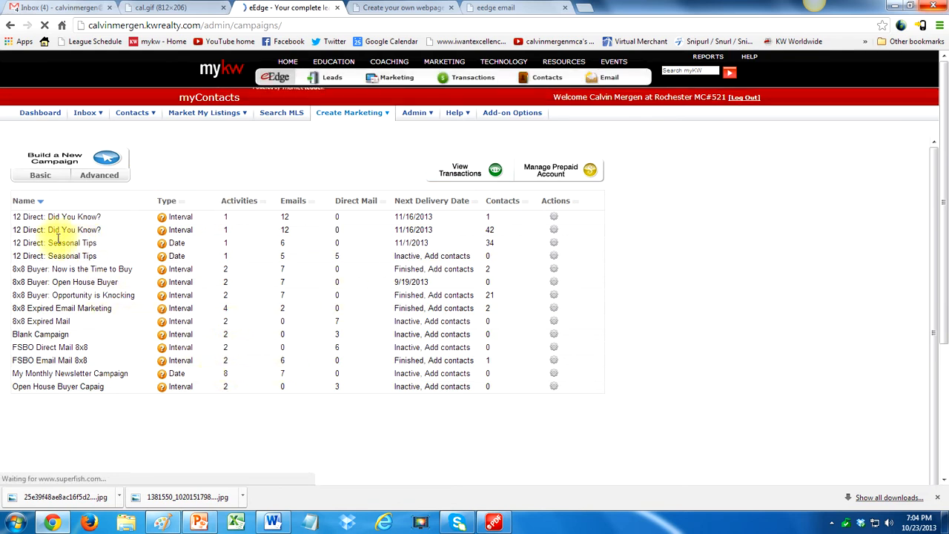
{"action": "double_click", "coordinate": [100, 216]}
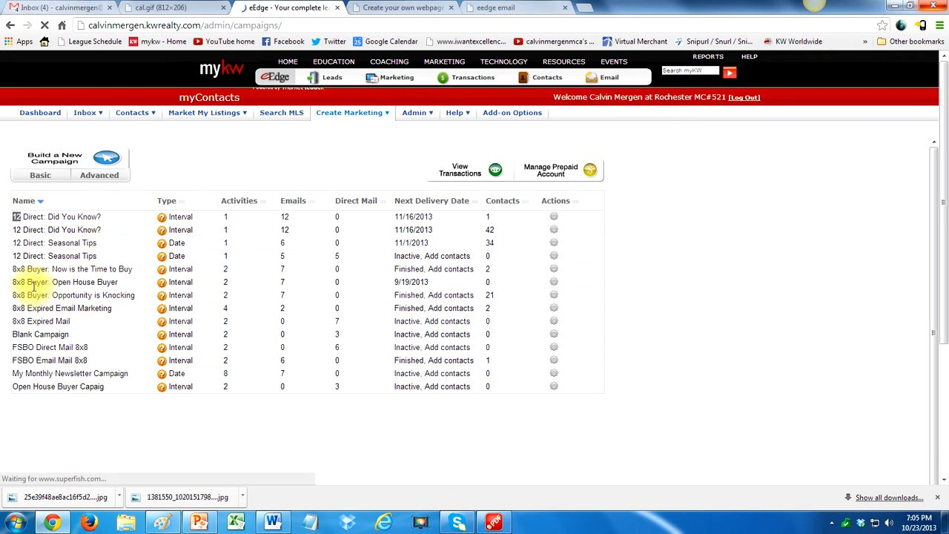
{"action": "triple_click", "coordinate": [112, 244]}
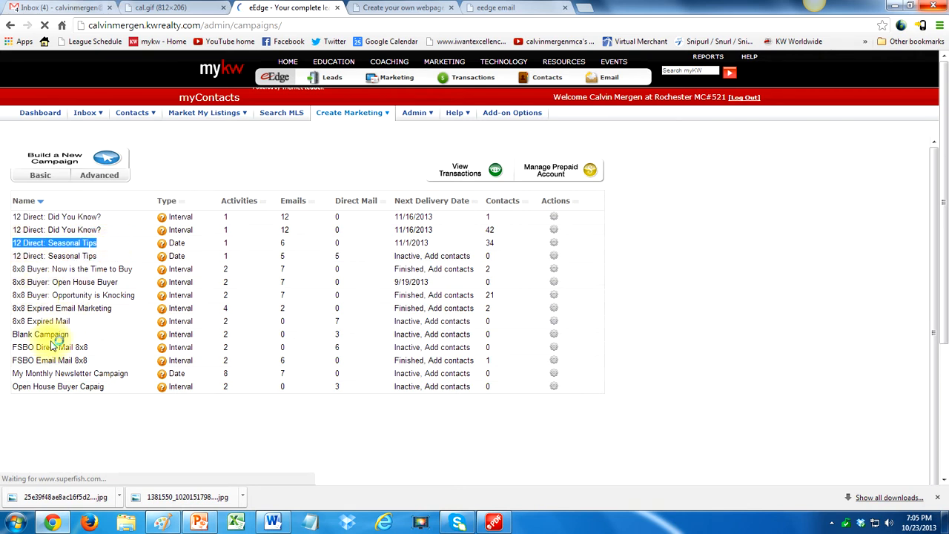
{"action": "left_click_drag", "start_coordinate": [19, 374], "coordinate": [40, 375]}
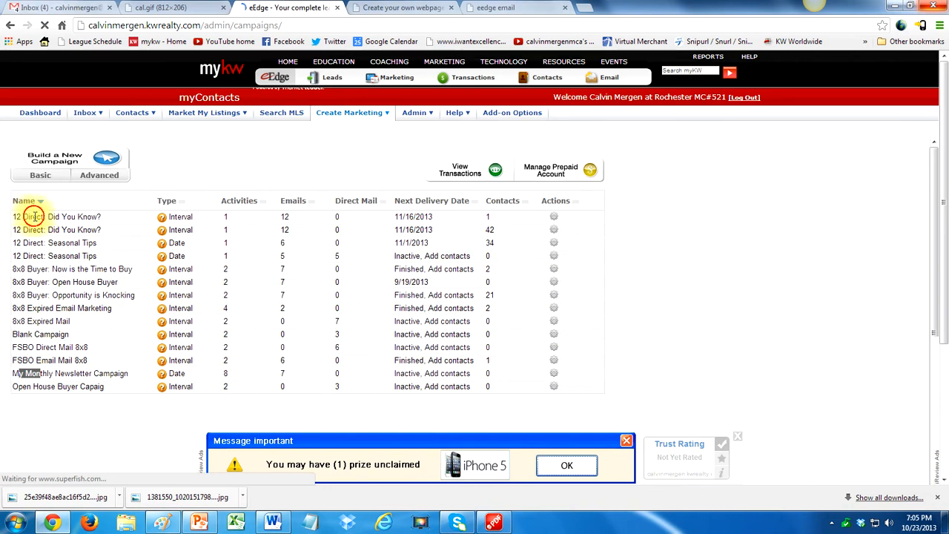
{"action": "left_click", "coordinate": [34, 217]}
{"action": "left_click_drag", "start_coordinate": [21, 217], "coordinate": [98, 216]}
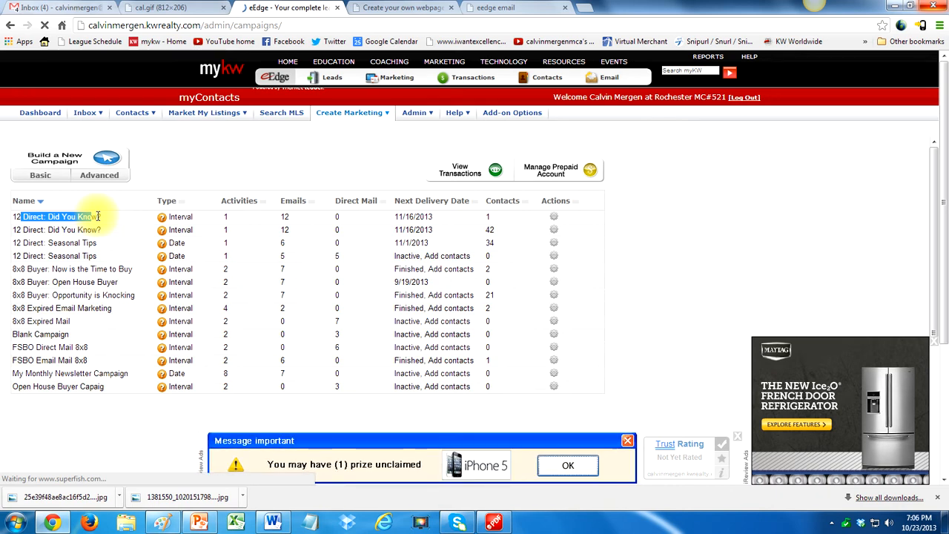
{"action": "left_click_drag", "start_coordinate": [11, 256], "coordinate": [104, 257]}
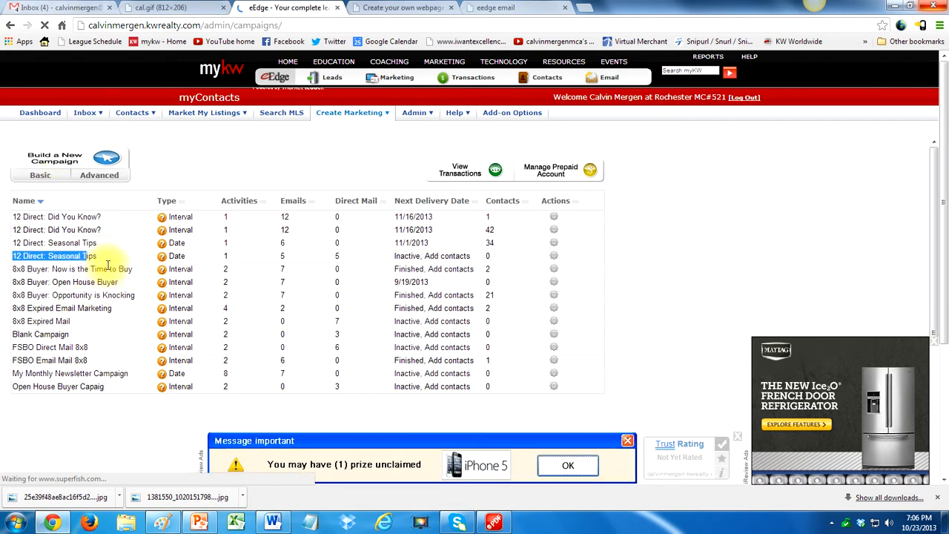
{"action": "left_click", "coordinate": [107, 265]}
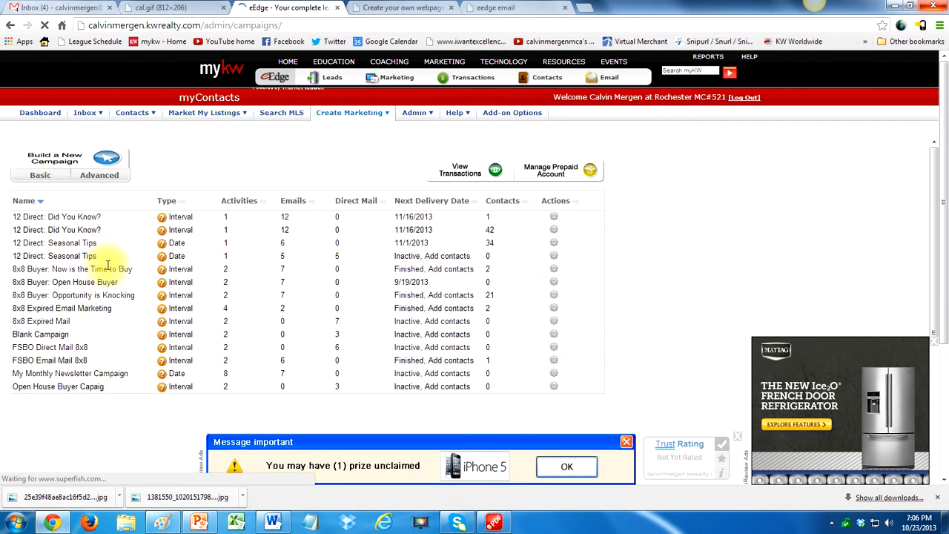
- Start a new basic campaign and choose the pre-built "12 Direct: Did You Know?" from Market My Business: Sphere
{"action": "left_click", "coordinate": [40, 176]}
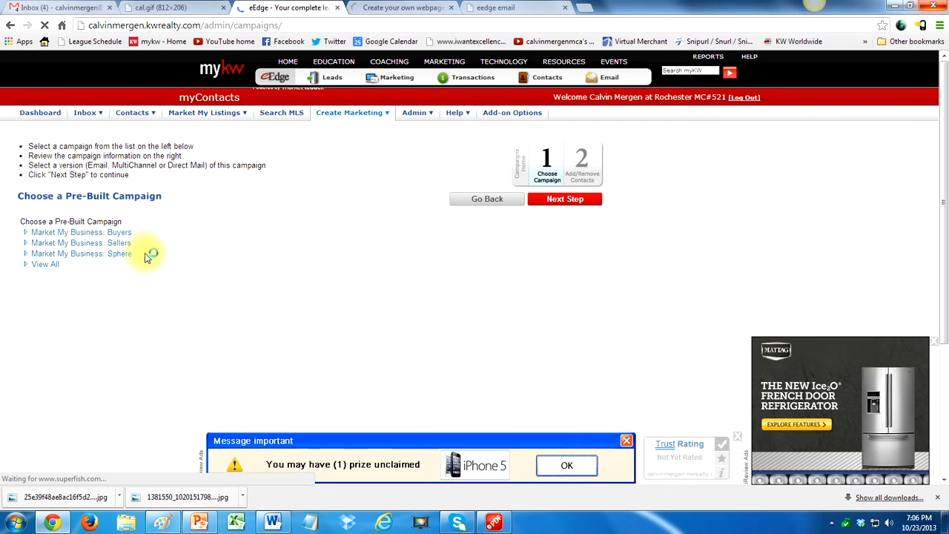
{"action": "left_click", "coordinate": [118, 256]}
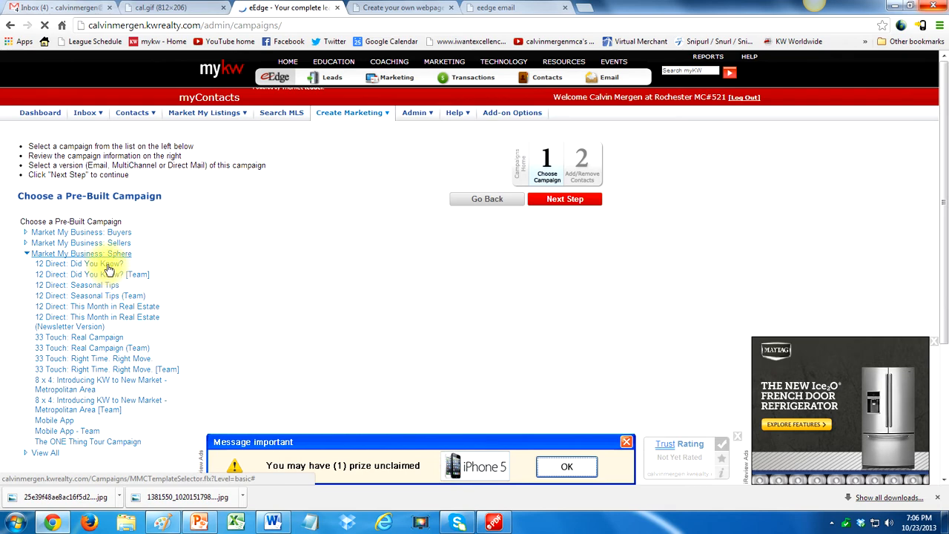
{"action": "left_click", "coordinate": [108, 265]}
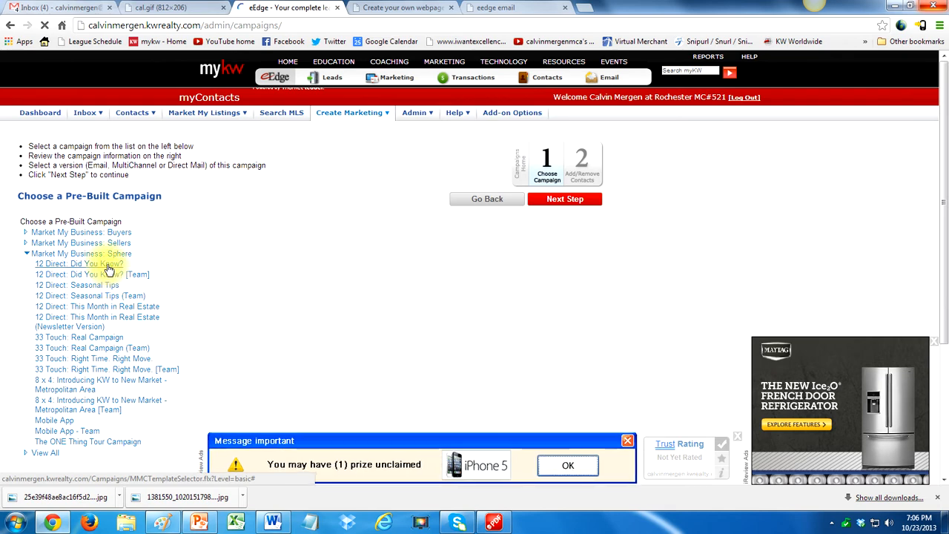
{"action": "left_click", "coordinate": [115, 276]}
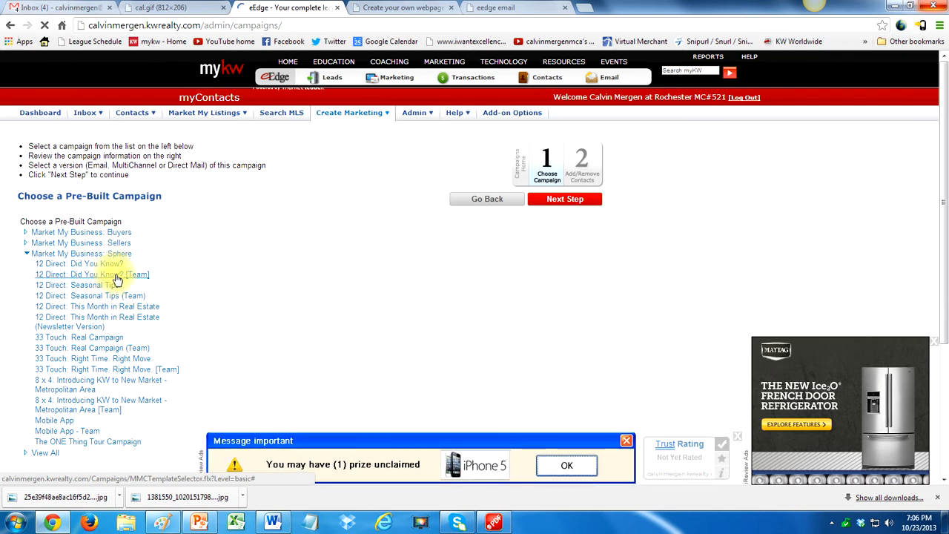
{"action": "left_click", "coordinate": [110, 266]}
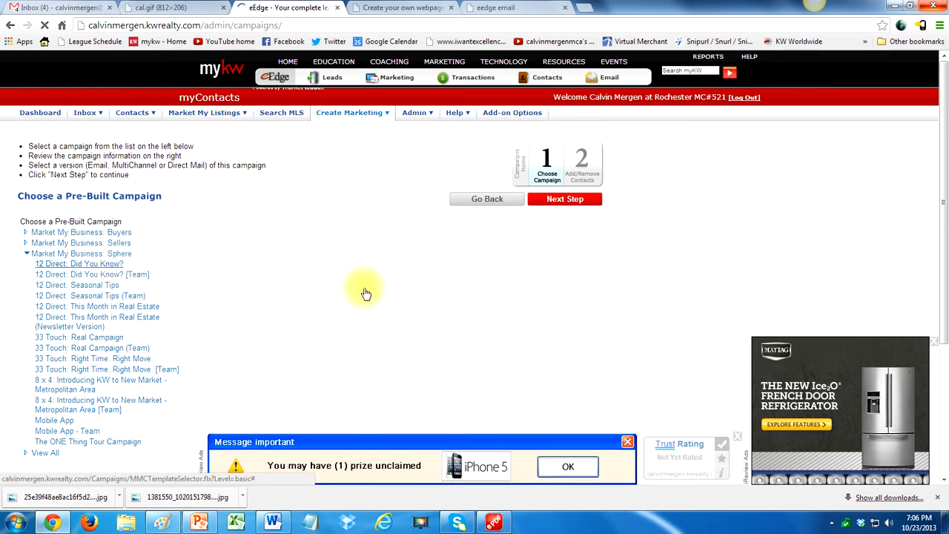
{"action": "scroll", "coordinate": [369, 288], "scroll_direction": "down", "scroll_amount": 1}
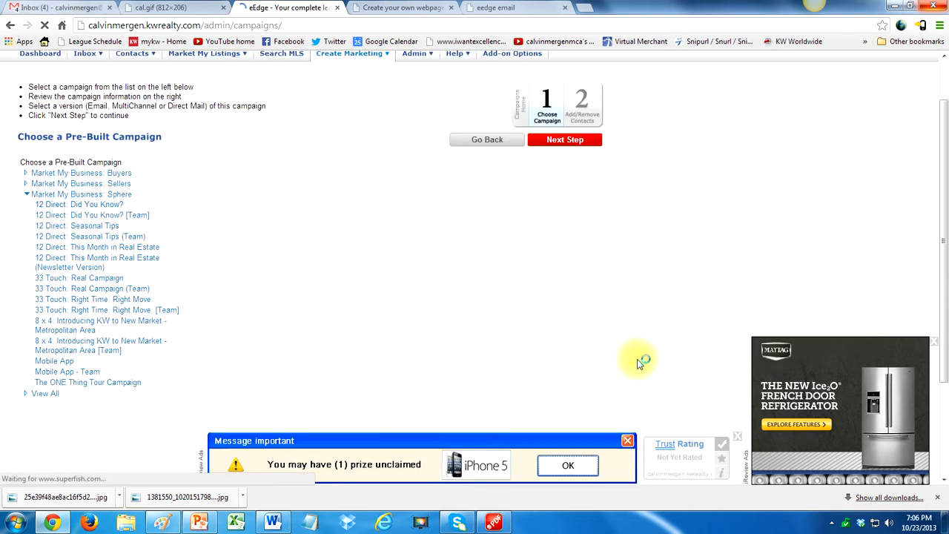
{"action": "left_click", "coordinate": [737, 437]}
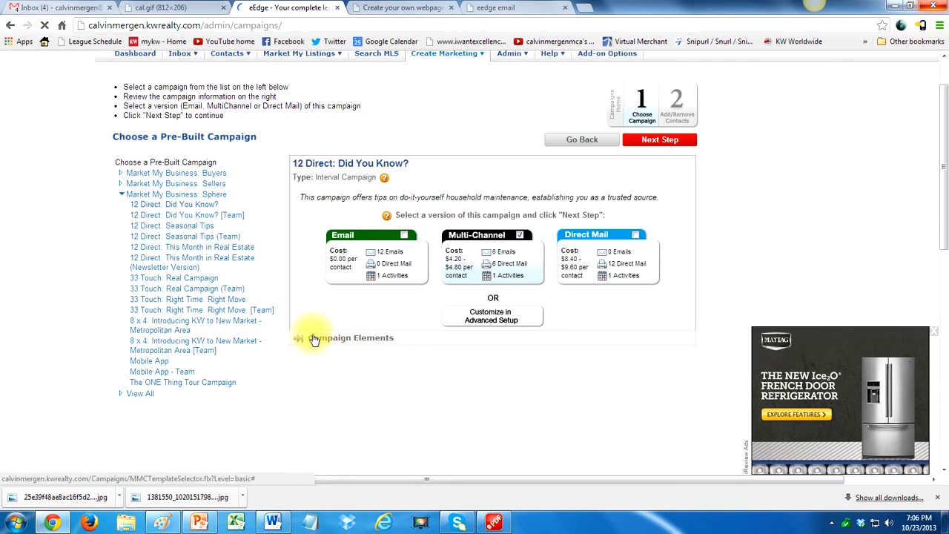
- Expand the campaign elements of "12 Direct: Did You Know?" and review its scheduled pieces
{"action": "left_click", "coordinate": [352, 339]}
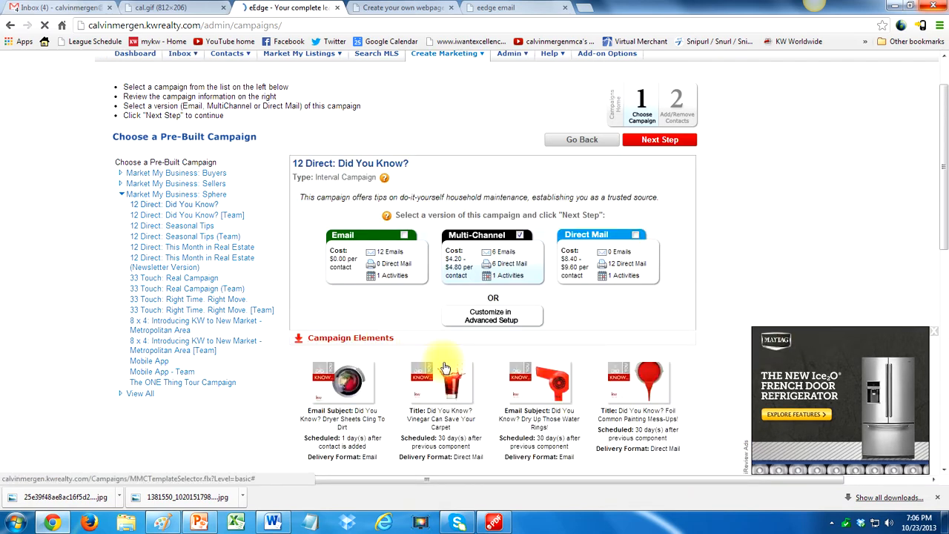
{"action": "scroll", "coordinate": [443, 370], "scroll_direction": "down", "scroll_amount": 2}
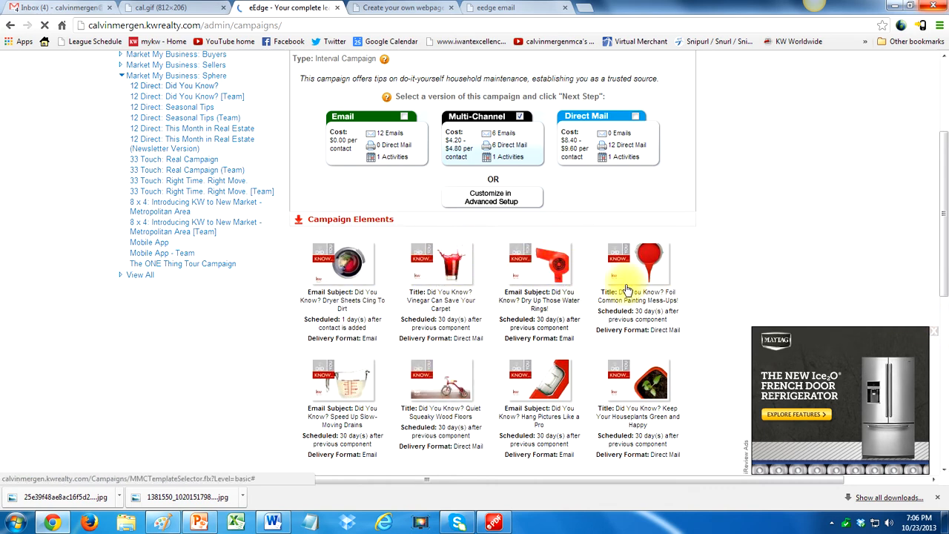
{"action": "scroll", "coordinate": [626, 293], "scroll_direction": "down", "scroll_amount": 2}
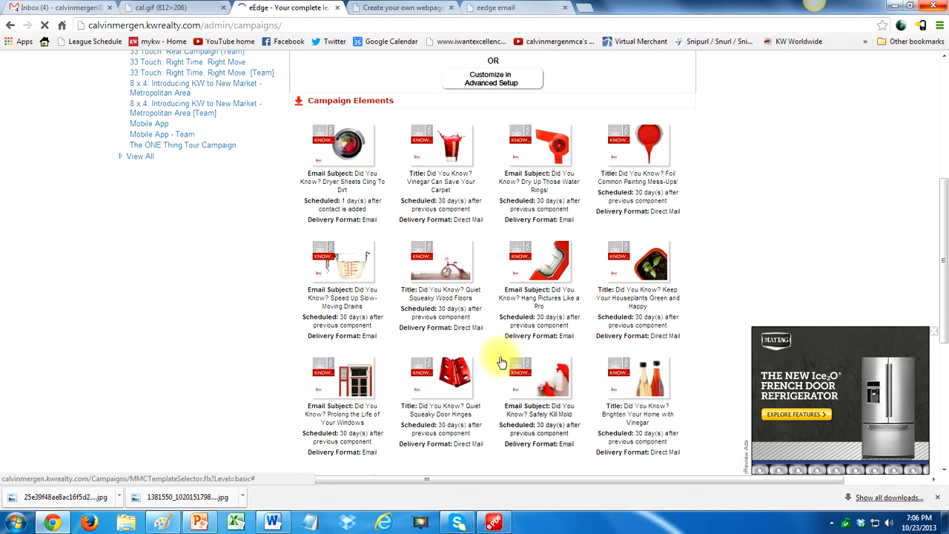
{"action": "scroll", "coordinate": [502, 361], "scroll_direction": "up", "scroll_amount": 3}
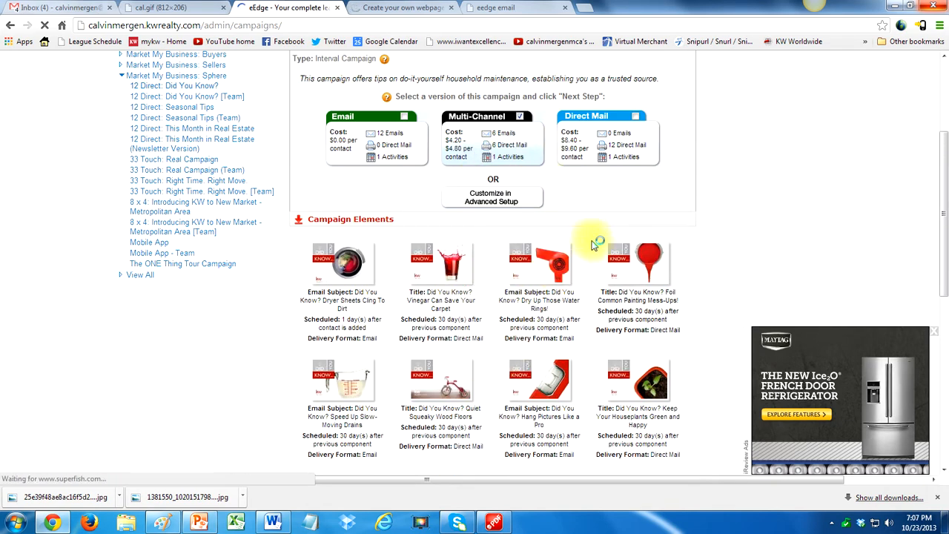
{"action": "scroll", "coordinate": [597, 245], "scroll_direction": "up", "scroll_amount": 2}
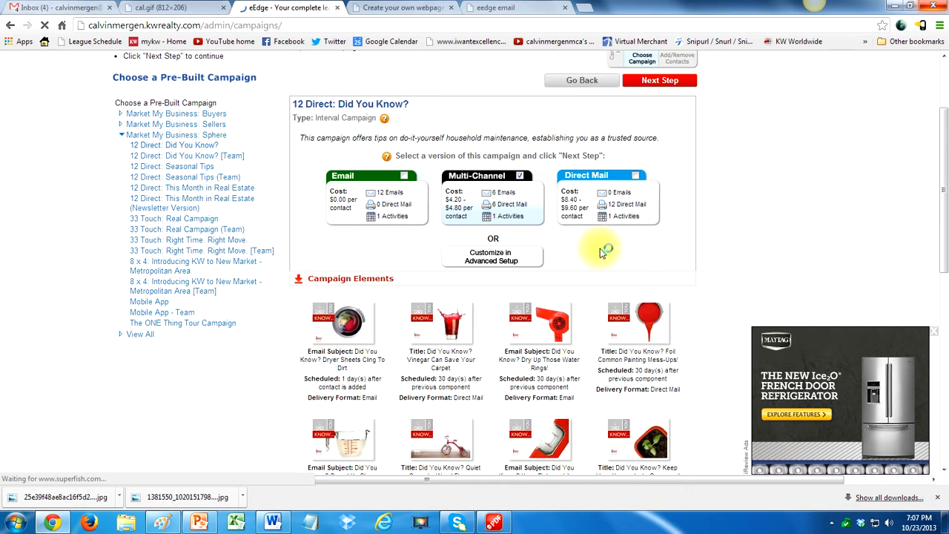
- Select the Email version of the Did You Know? campaign and save it without adding contacts
{"action": "left_click", "coordinate": [405, 177]}
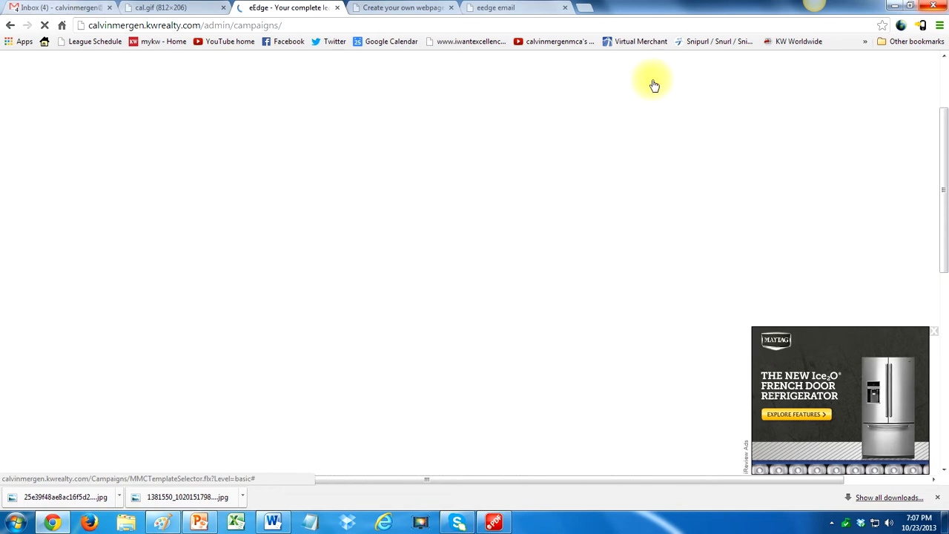
{"action": "left_click", "coordinate": [661, 82]}
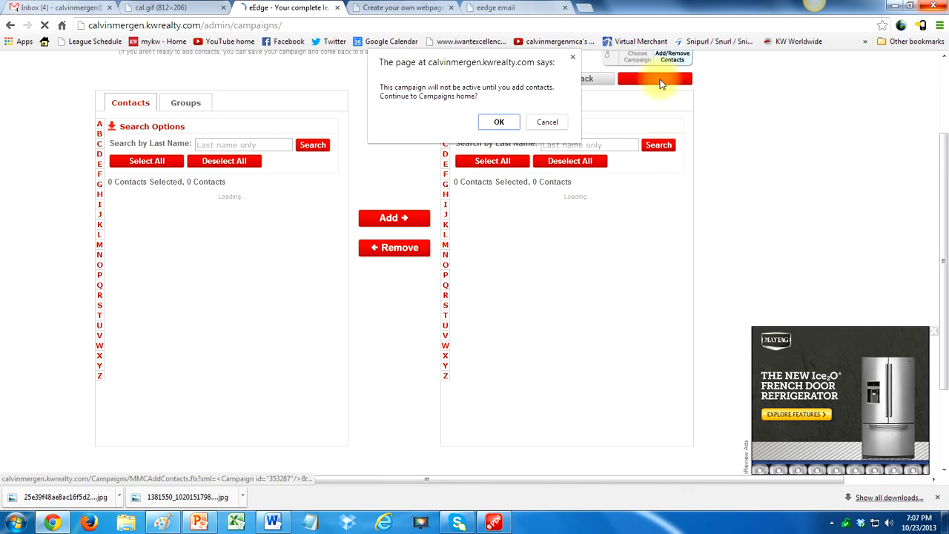
{"action": "left_click", "coordinate": [498, 122]}
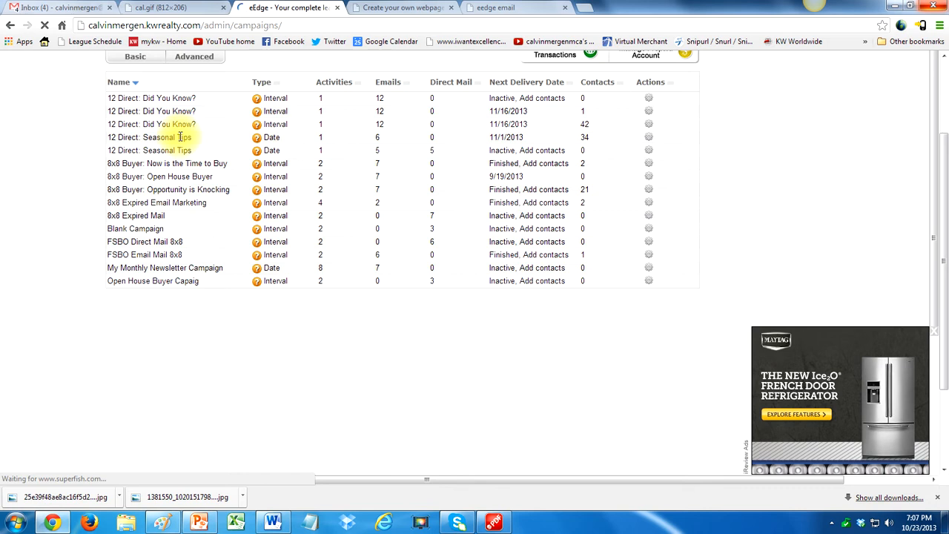
- Start another basic campaign from "12 Direct: Seasonal Tips" under Market My Business: Sphere and review its campaign elements
{"action": "left_click_drag", "start_coordinate": [141, 137], "coordinate": [201, 138]}
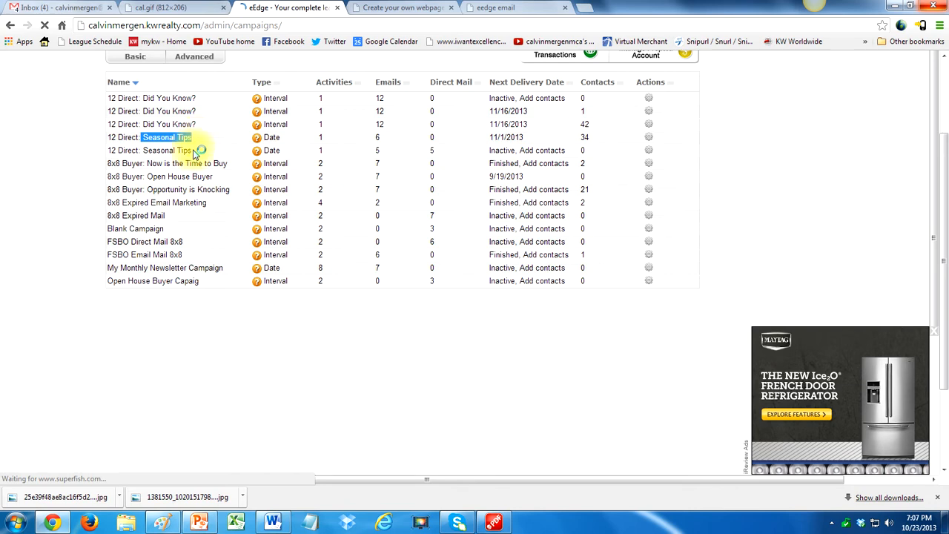
{"action": "scroll", "coordinate": [195, 151], "scroll_direction": "up", "scroll_amount": 1}
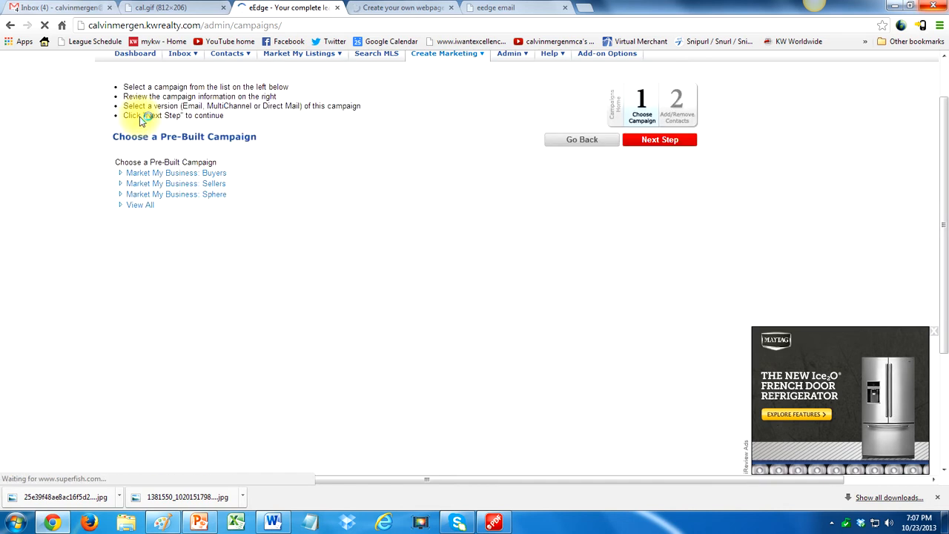
{"action": "left_click", "coordinate": [189, 195]}
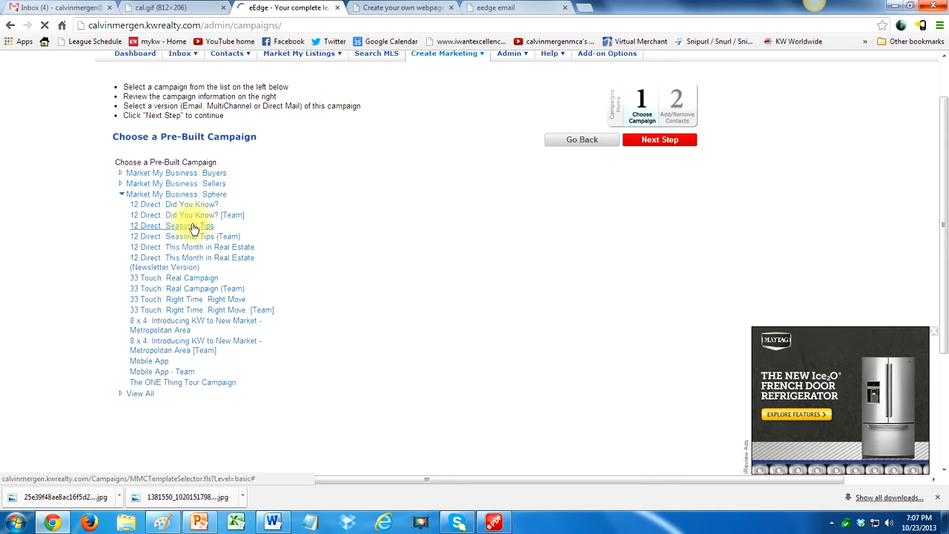
{"action": "left_click", "coordinate": [203, 227]}
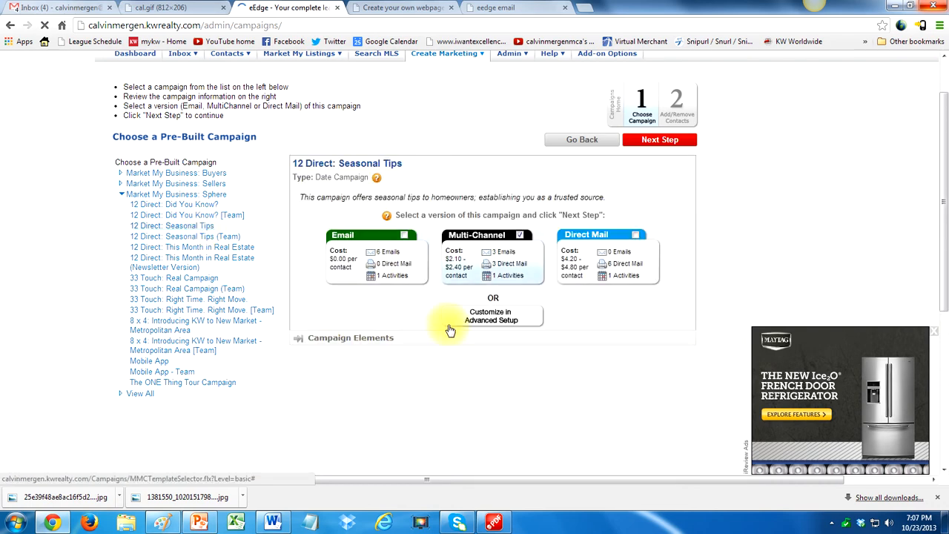
{"action": "left_click", "coordinate": [364, 334]}
{"action": "scroll", "coordinate": [362, 322], "scroll_direction": "down", "scroll_amount": 3}
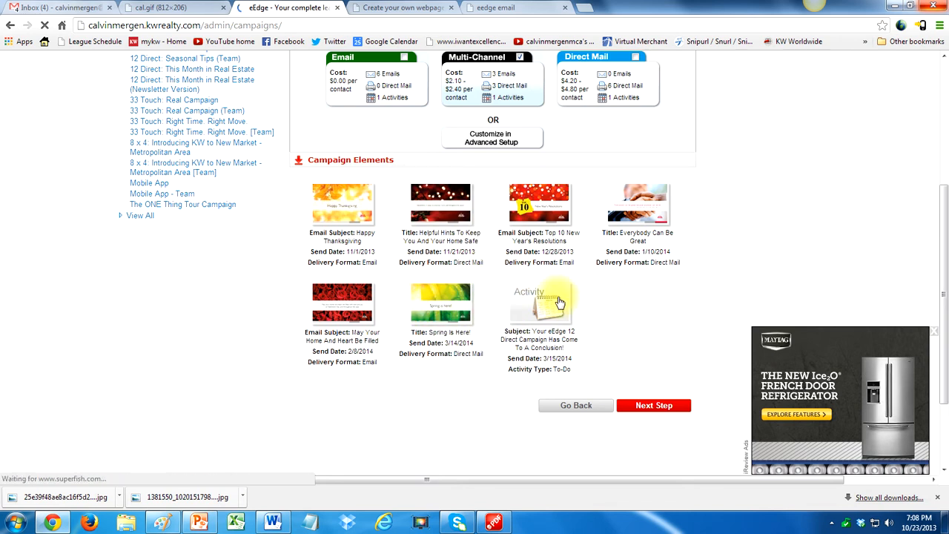
- Continue with the Multi-Channel version of the Seasonal Tips campaign and save it without adding contacts
{"action": "left_click", "coordinate": [655, 407]}
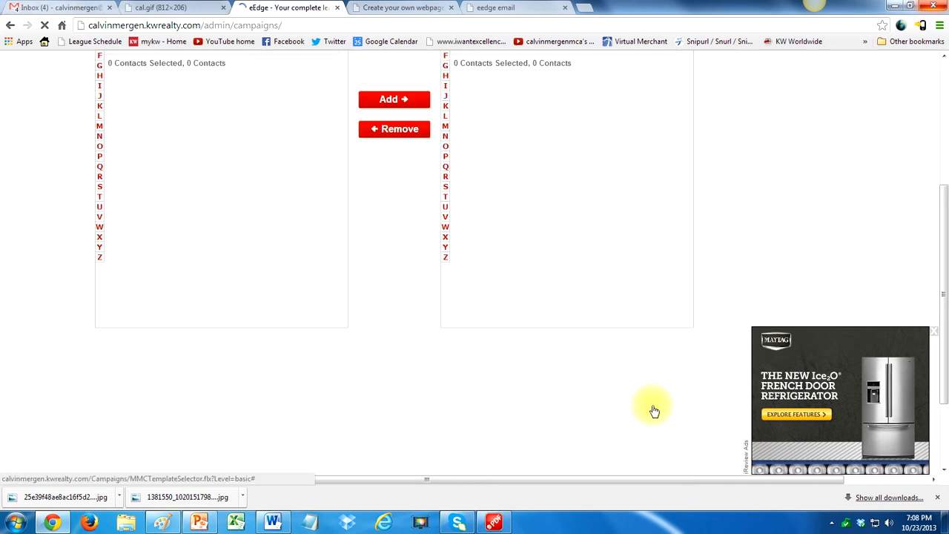
{"action": "left_click", "coordinate": [656, 198]}
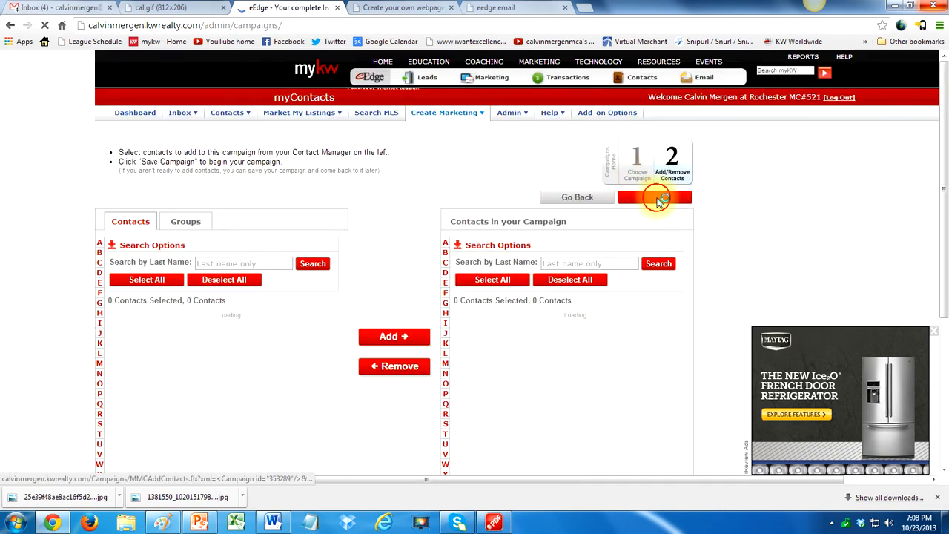
{"action": "left_click", "coordinate": [501, 121]}
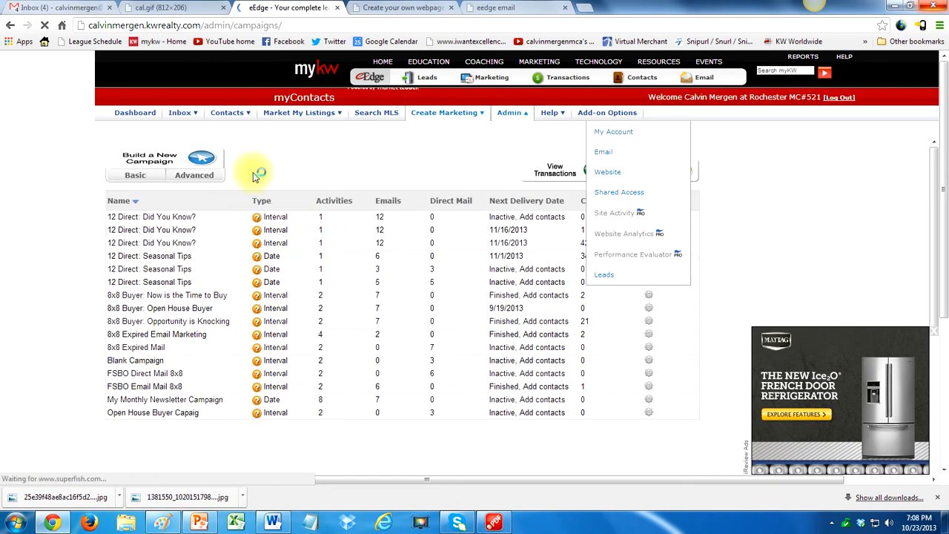
- Start a basic campaign from "12 Direct: This Month in Real Estate (Newsletter Version)" under Market My Business: Sphere and continue into the advanced setup
{"action": "left_click", "coordinate": [135, 177]}
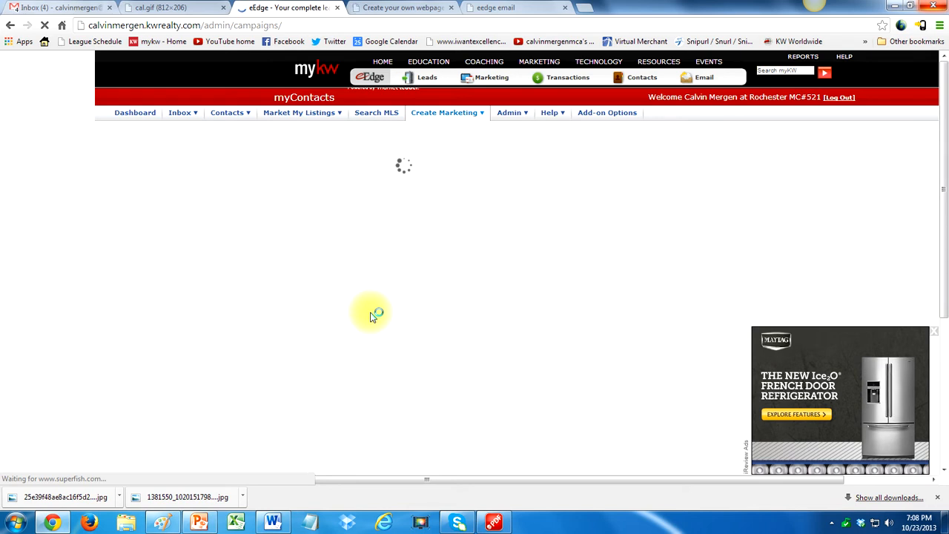
{"action": "left_click", "coordinate": [208, 254]}
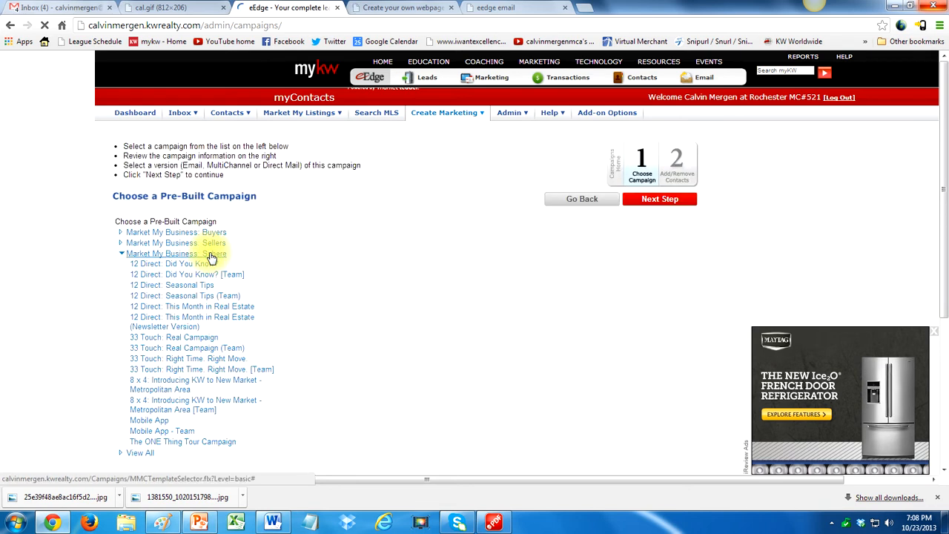
{"action": "left_click", "coordinate": [184, 327]}
{"action": "scroll", "coordinate": [399, 345], "scroll_direction": "down", "scroll_amount": 2}
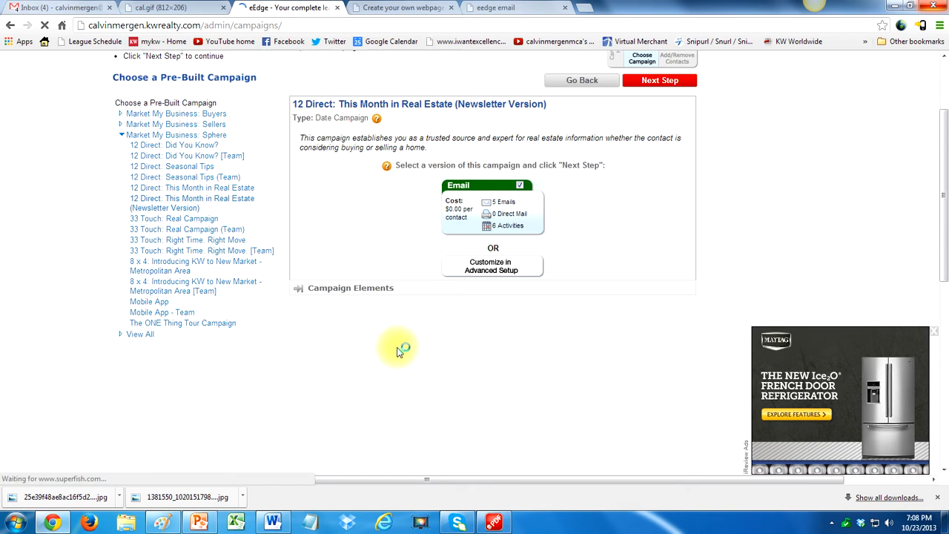
{"action": "left_click", "coordinate": [668, 88]}
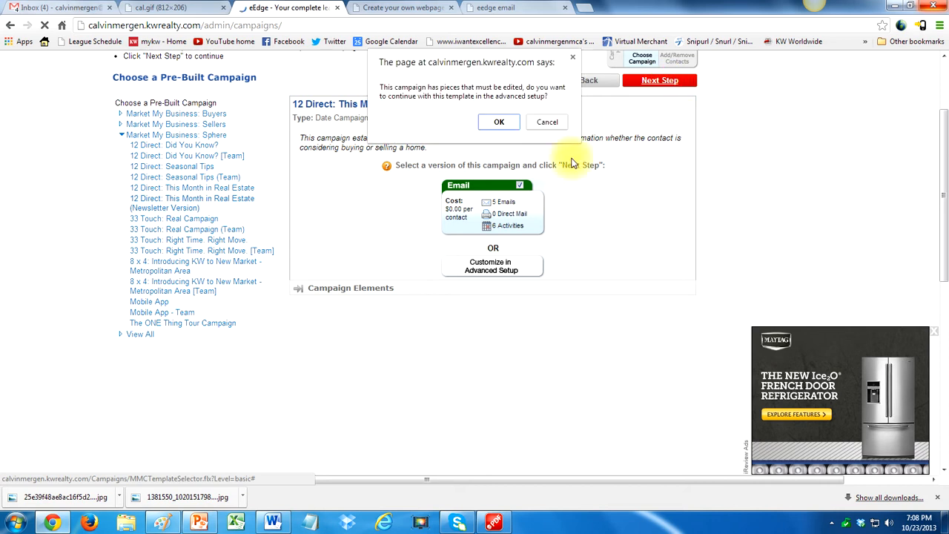
{"action": "left_click", "coordinate": [497, 124]}
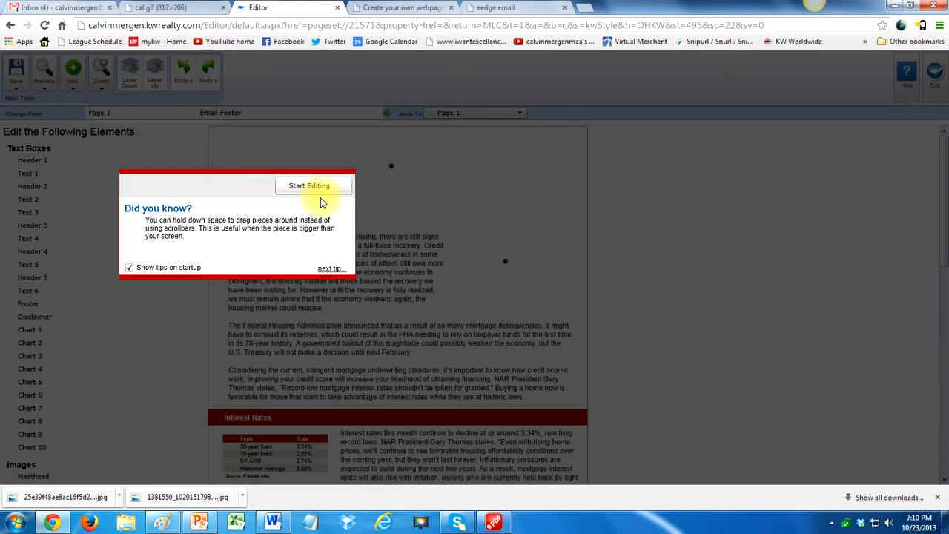
- Save the November market update newsletter piece as 2222 without editing its content and exit the editor
{"action": "left_click", "coordinate": [320, 189]}
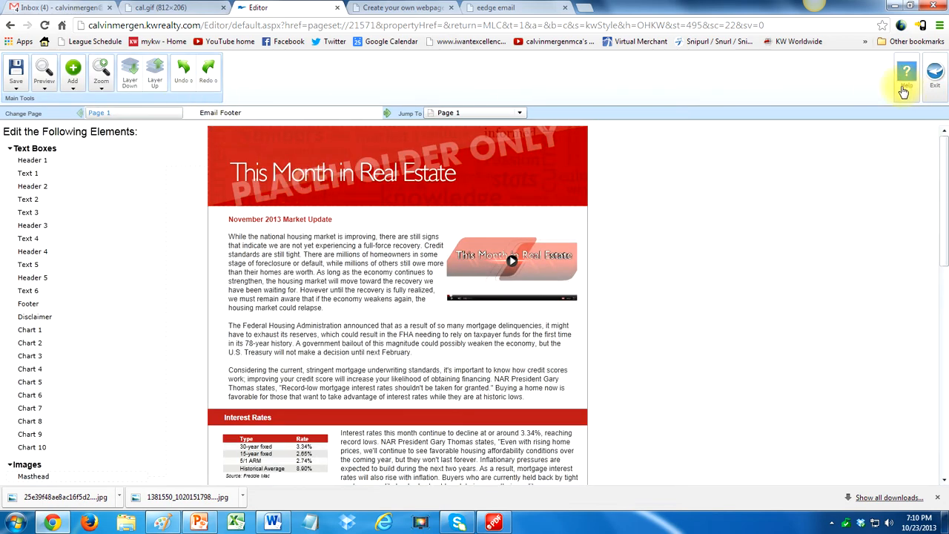
{"action": "left_click", "coordinate": [20, 85]}
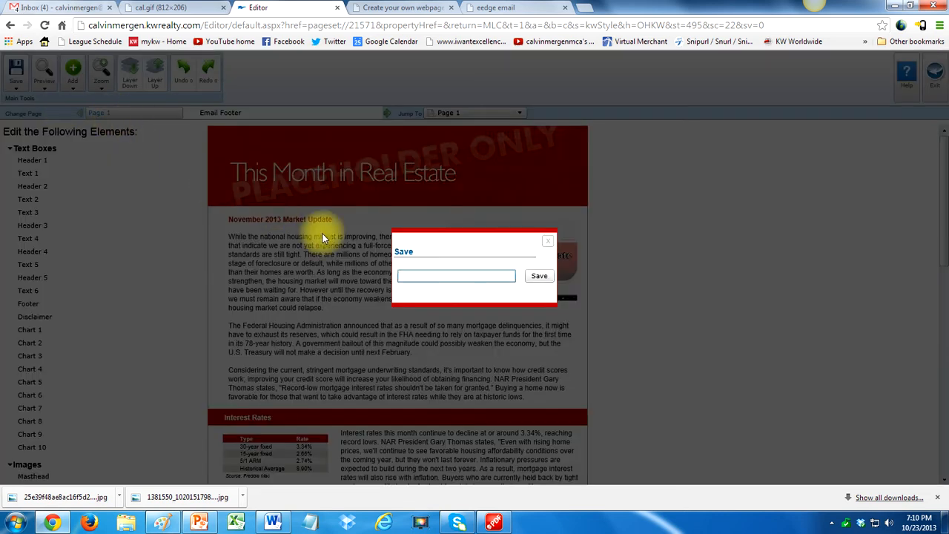
{"action": "type", "text": "22"}
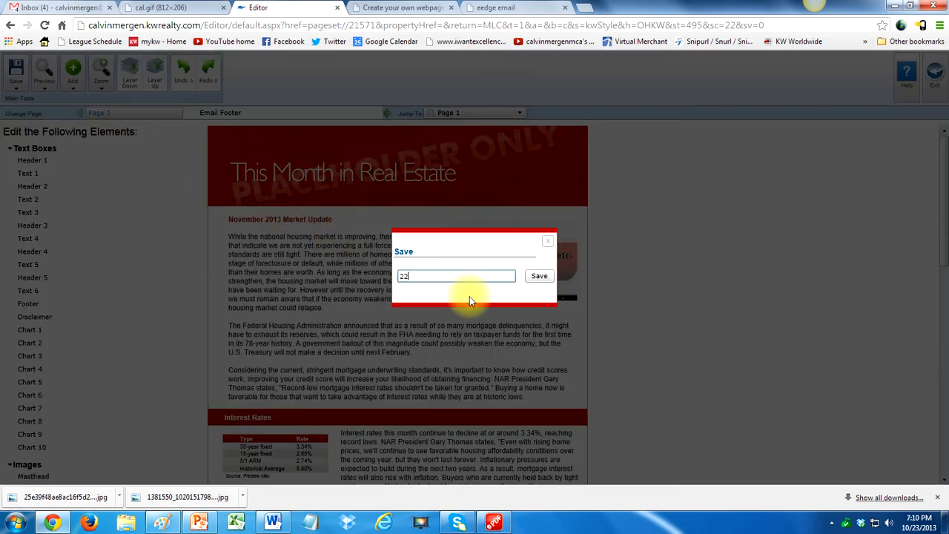
{"action": "left_click", "coordinate": [540, 277]}
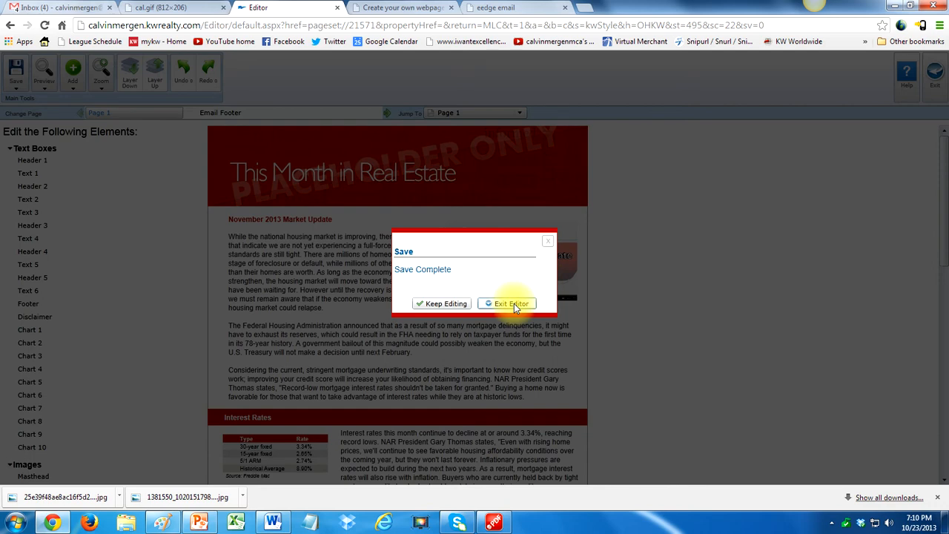
{"action": "left_click", "coordinate": [515, 305]}
{"action": "left_click", "coordinate": [439, 304]}
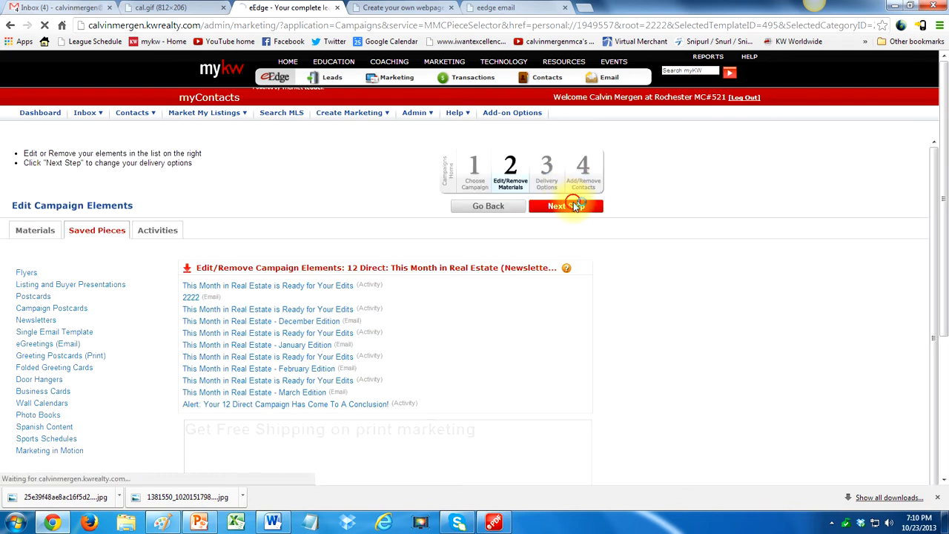
- Keep the newsletter campaign's elements and delivery options as they are and save the campaign without adding contacts
{"action": "left_click", "coordinate": [574, 206]}
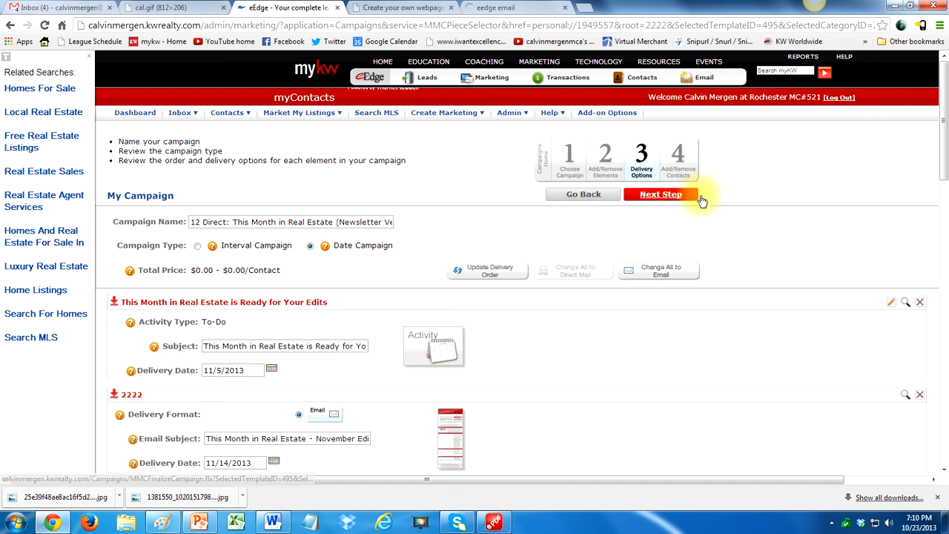
{"action": "left_click", "coordinate": [675, 198]}
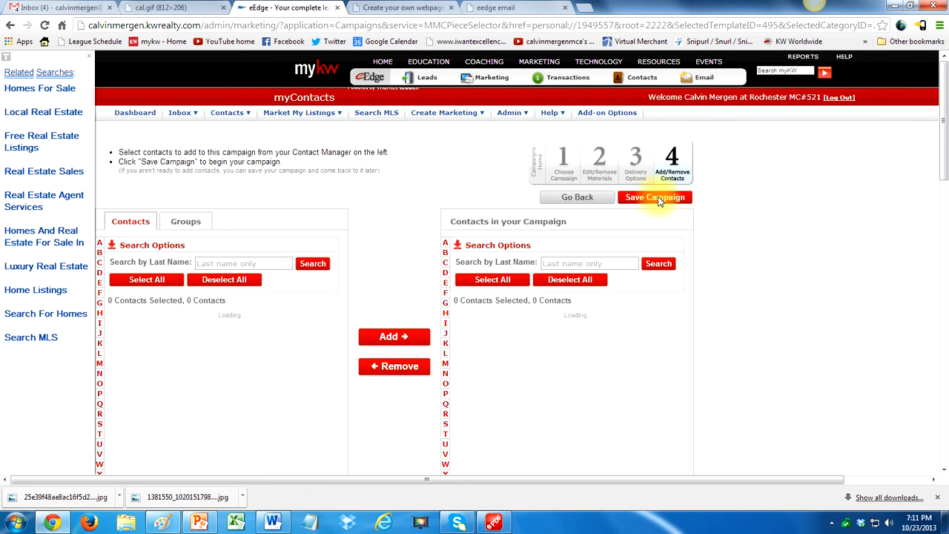
{"action": "left_click", "coordinate": [659, 198]}
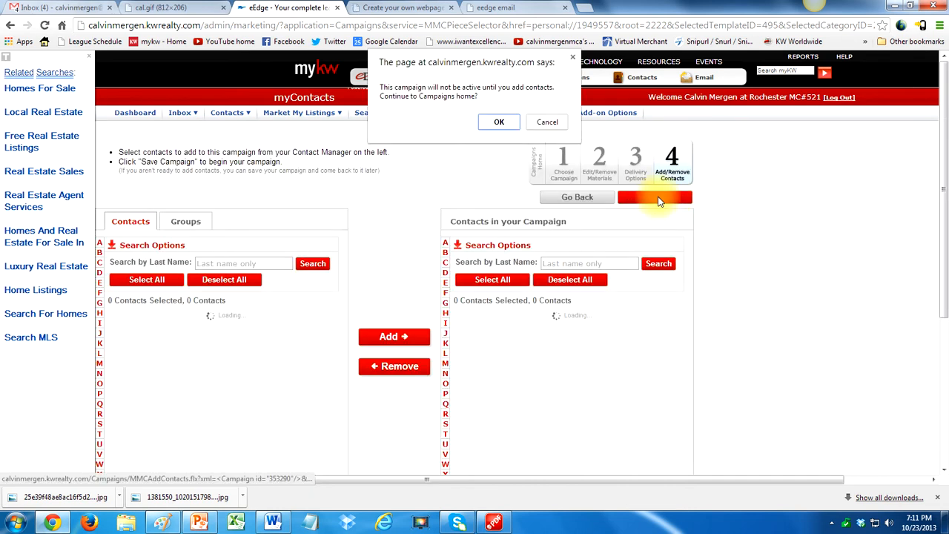
{"action": "left_click", "coordinate": [495, 122]}
{"action": "mouse_move", "coordinate": [496, 127]}
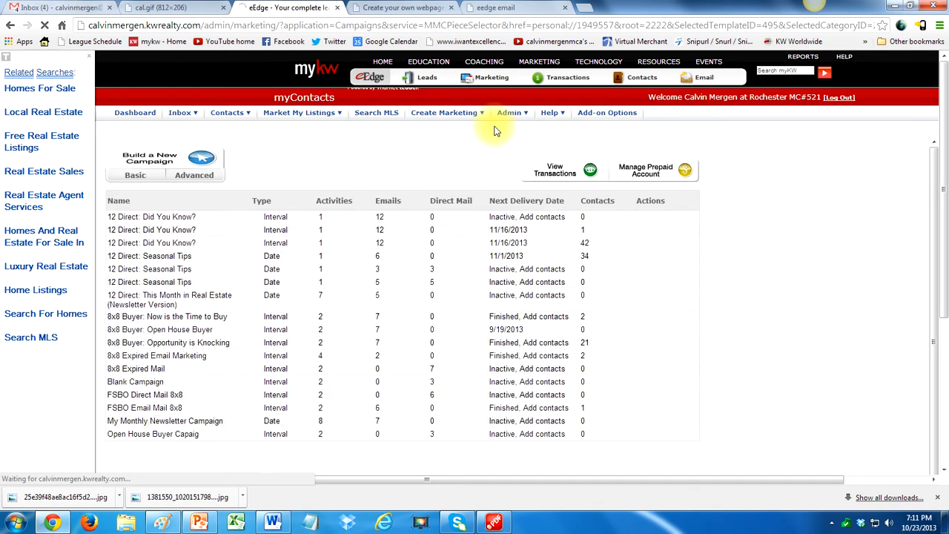
{"action": "left_click", "coordinate": [89, 59]}
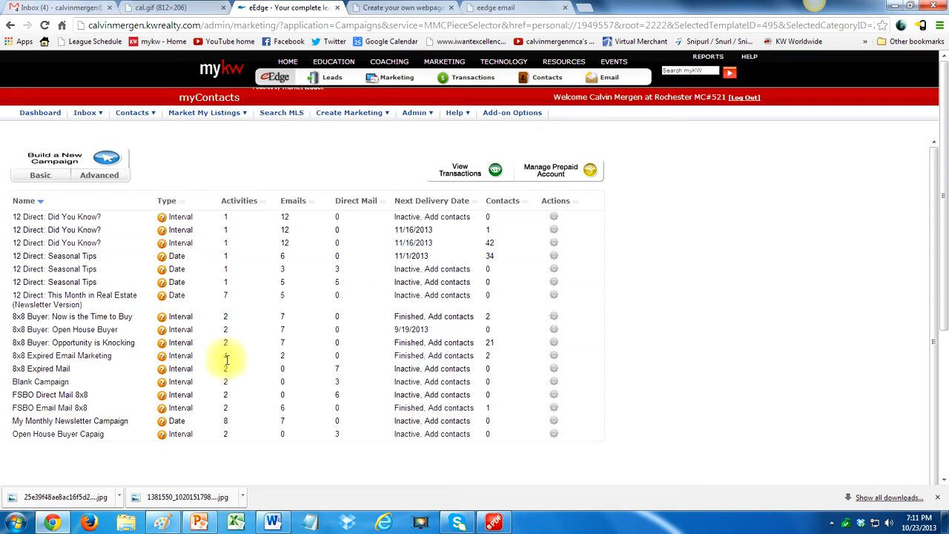
- Review the Did You Know?, Seasonal Tips and This Month in Real Estate entries in the campaign list, dismissing the Windows color scheme prompt
{"action": "left_click_drag", "start_coordinate": [12, 243], "coordinate": [105, 242]}
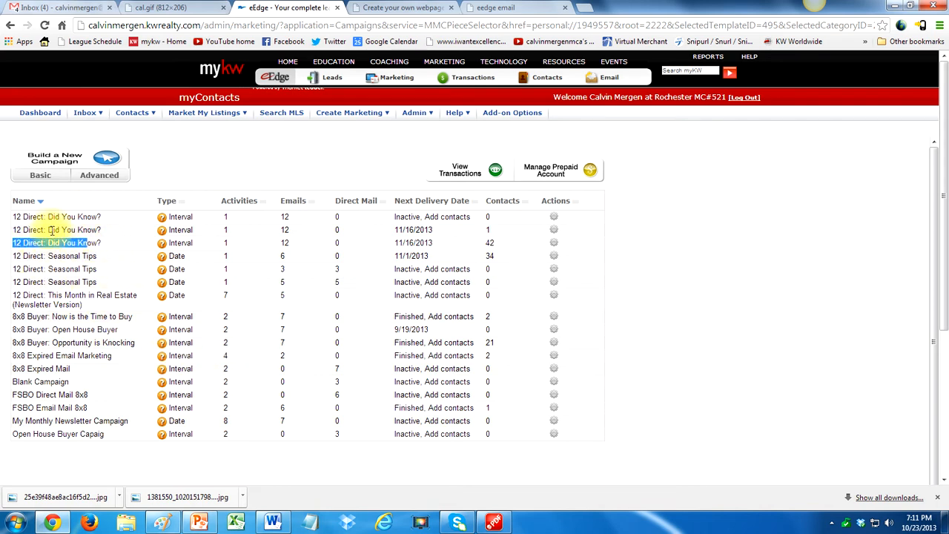
{"action": "left_click", "coordinate": [25, 240]}
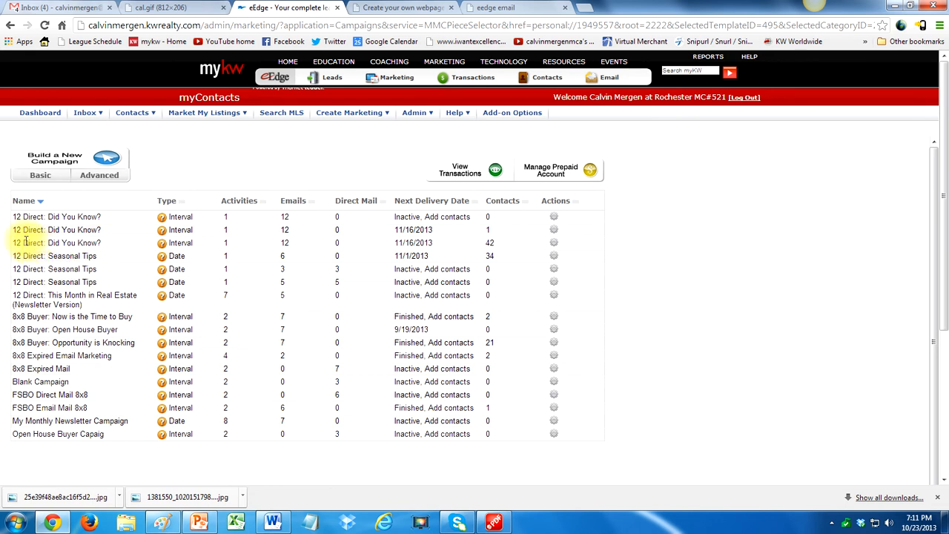
{"action": "left_click_drag", "start_coordinate": [13, 243], "coordinate": [102, 242]}
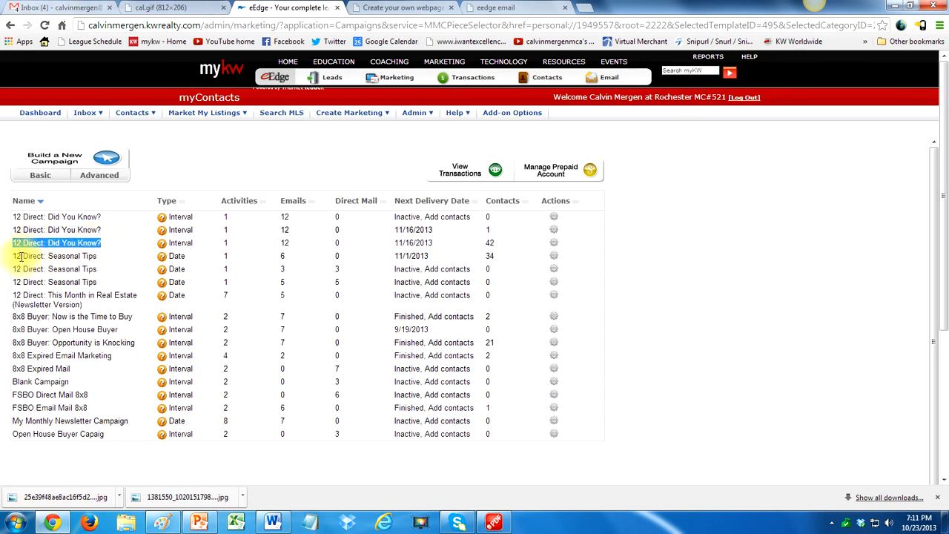
{"action": "left_click_drag", "start_coordinate": [21, 256], "coordinate": [106, 255]}
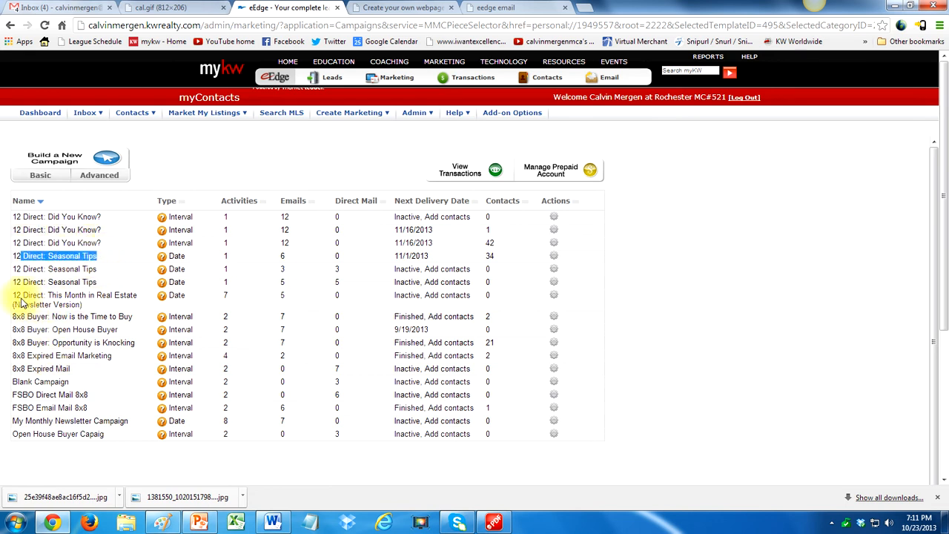
{"action": "left_click", "coordinate": [99, 300]}
{"action": "triple_click", "coordinate": [99, 301]}
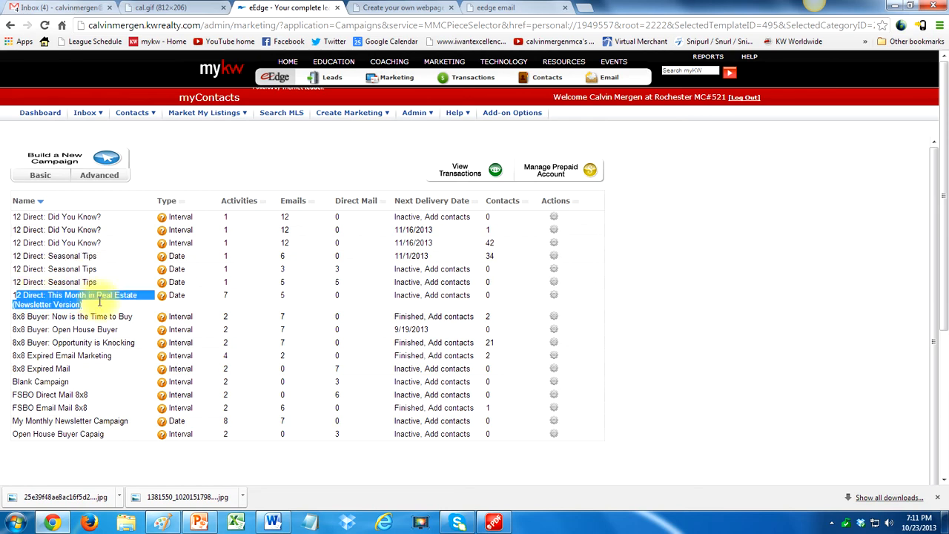
{"action": "left_click", "coordinate": [77, 255]}
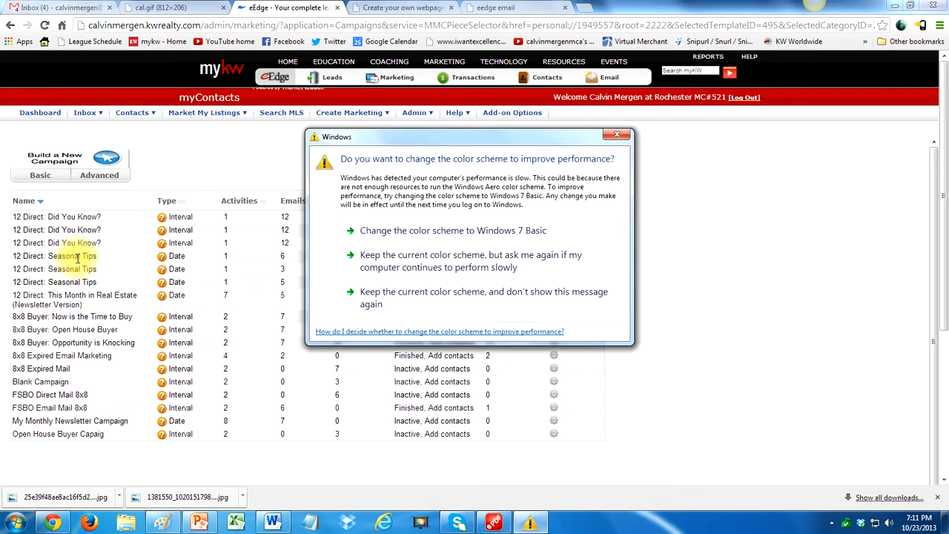
{"action": "left_click", "coordinate": [617, 134]}
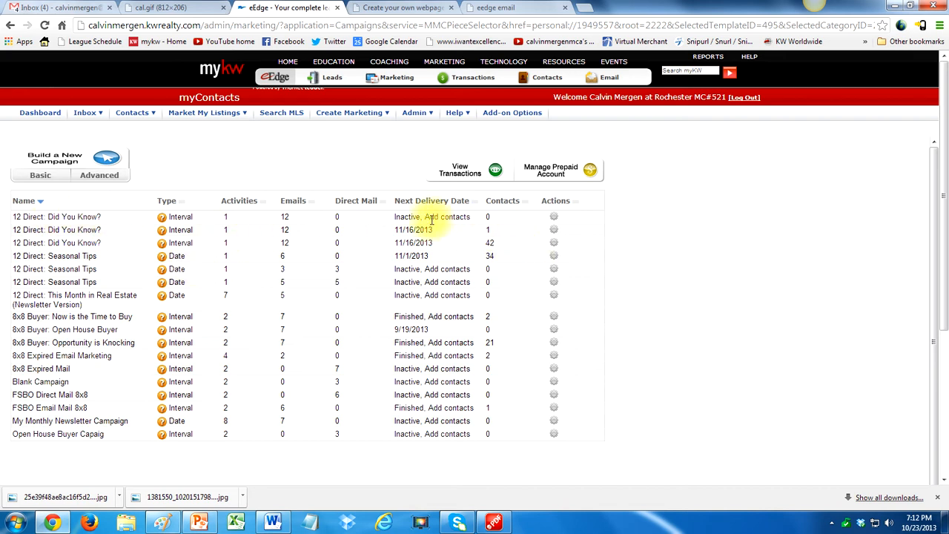
{"action": "left_click", "coordinate": [515, 218]}
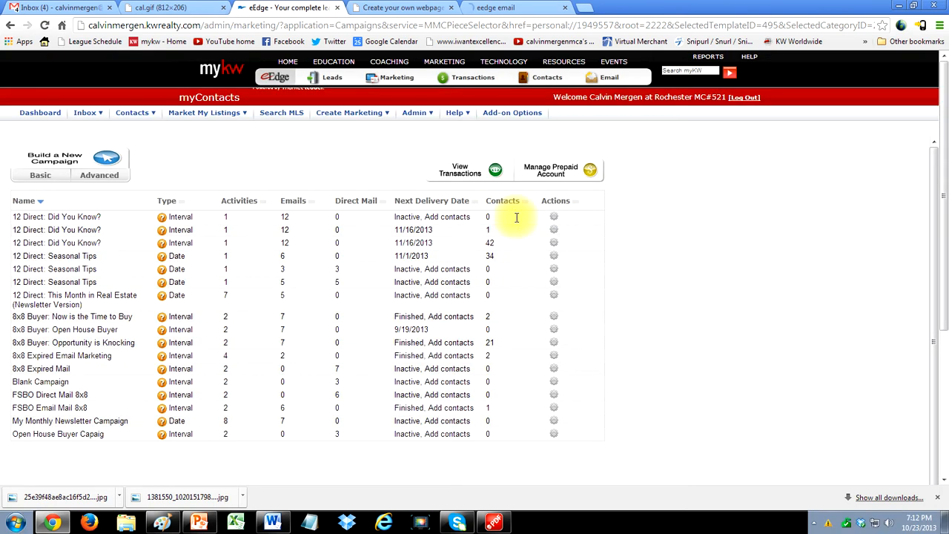
- Add all contacts to the inactive "12 Direct: Did You Know?" campaign, approve its elements for sending, and return to the campaigns home
{"action": "left_click", "coordinate": [556, 219]}
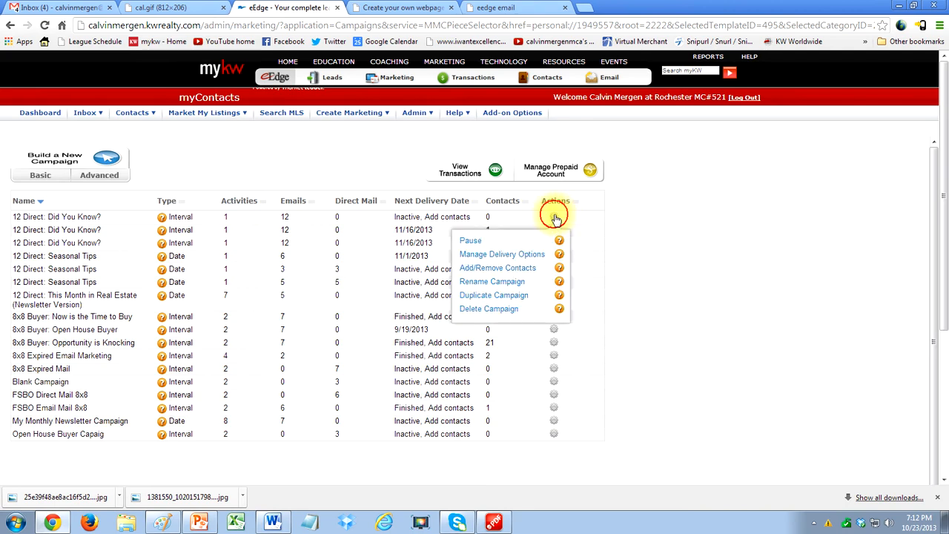
{"action": "left_click", "coordinate": [504, 273]}
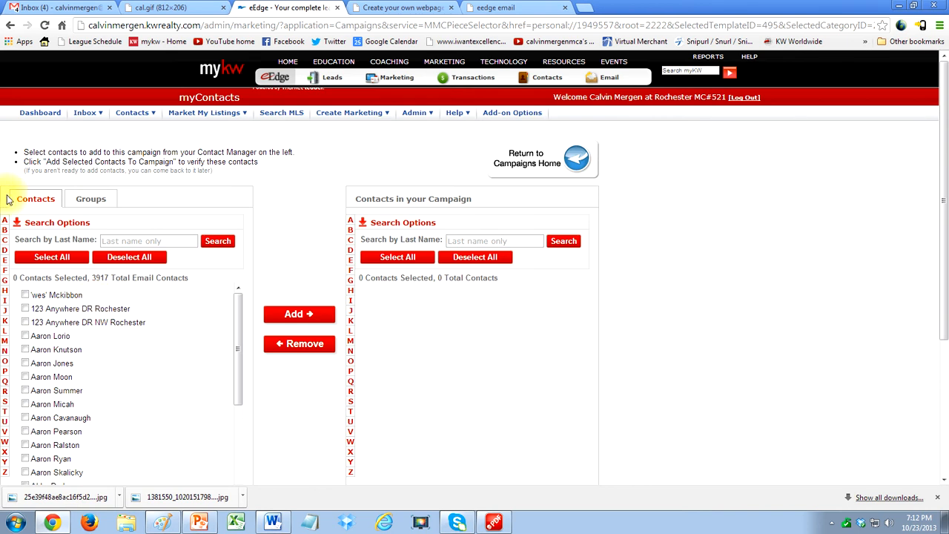
{"action": "left_click", "coordinate": [47, 256]}
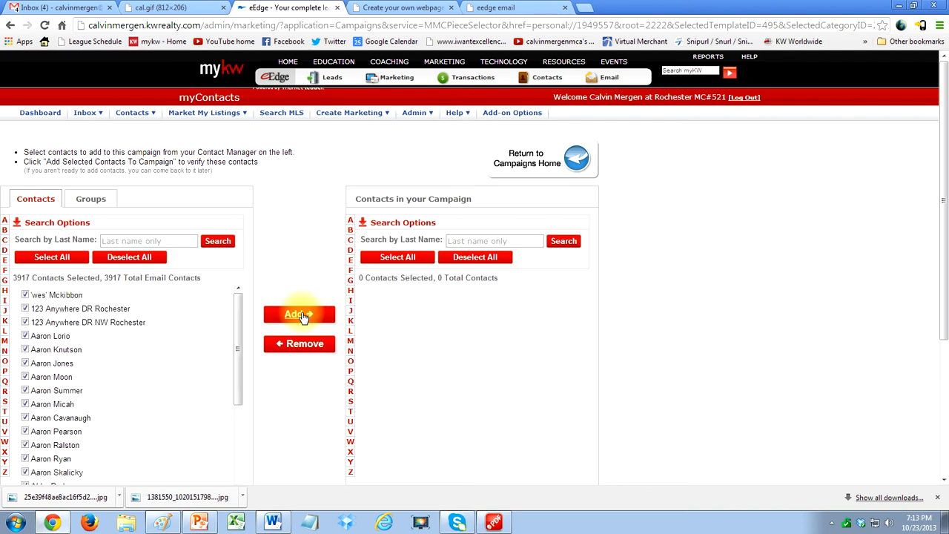
{"action": "left_click", "coordinate": [301, 316]}
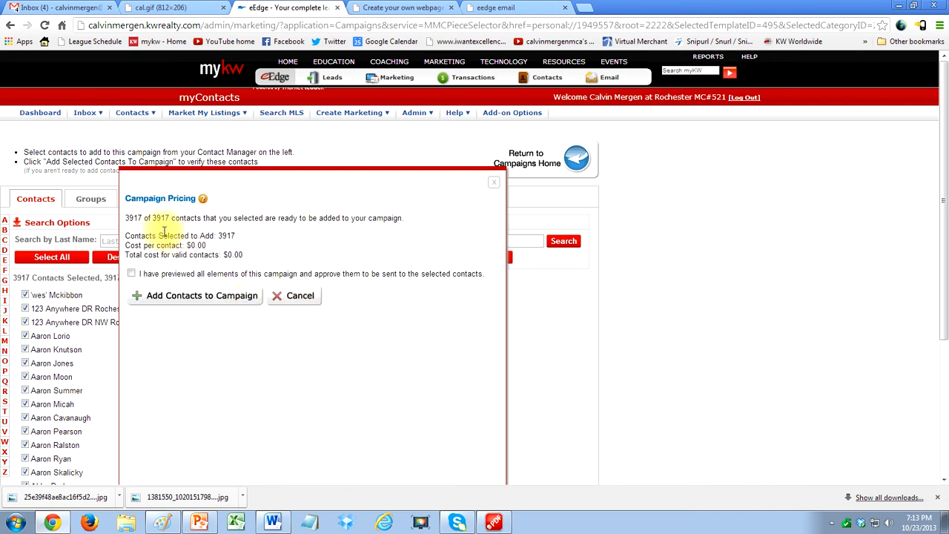
{"action": "left_click", "coordinate": [131, 274]}
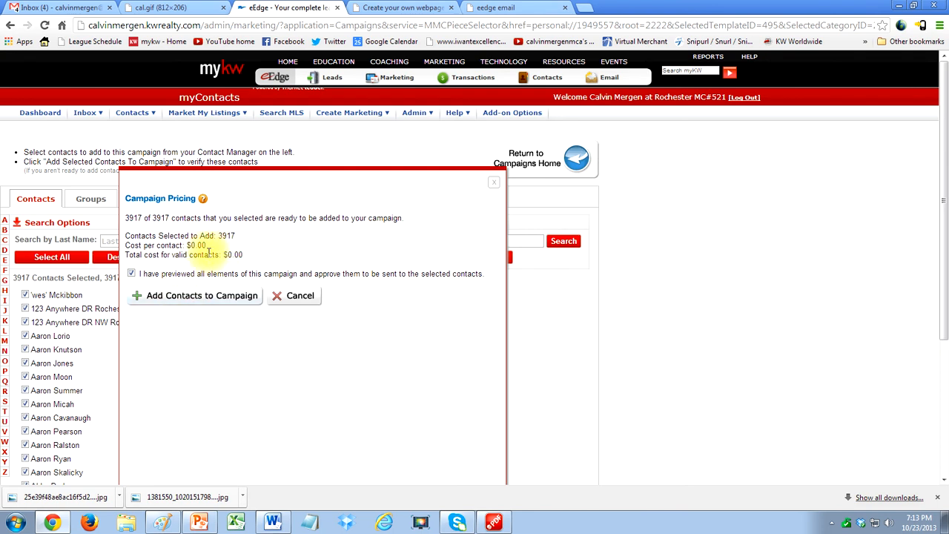
{"action": "left_click", "coordinate": [199, 295]}
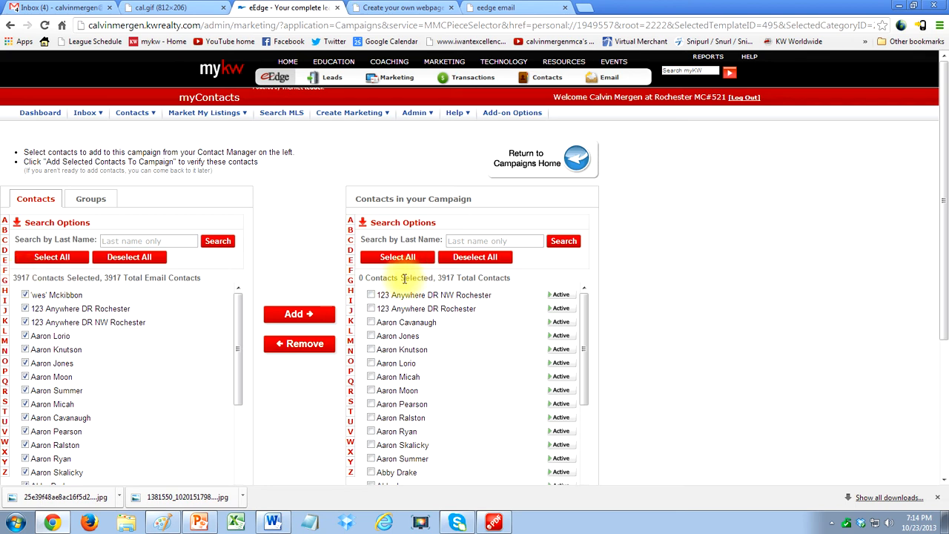
{"action": "left_click", "coordinate": [552, 156]}
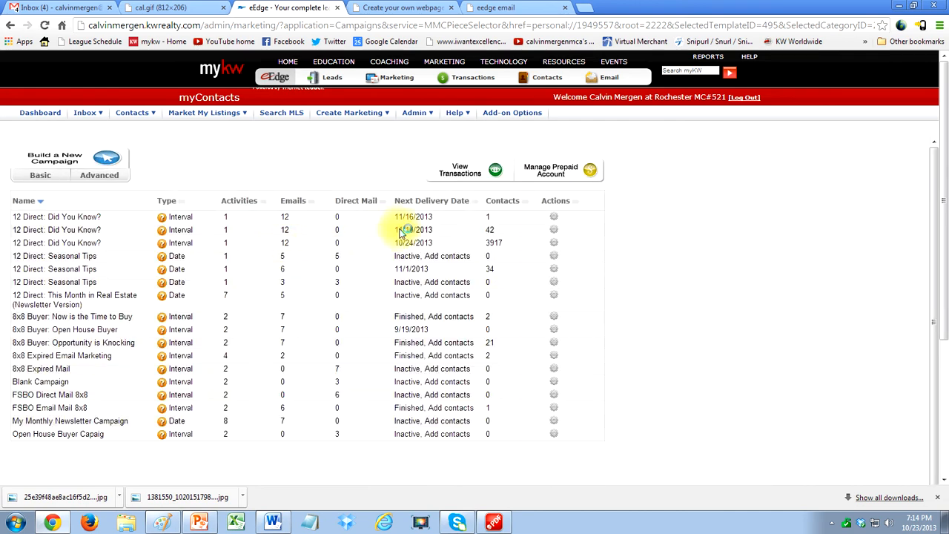
- Check the contact count and next delivery date of the newly activated "12 Direct: Did You Know?" campaign
{"action": "left_click_drag", "start_coordinate": [519, 243], "coordinate": [38, 245]}
{"action": "left_click", "coordinate": [445, 244]}
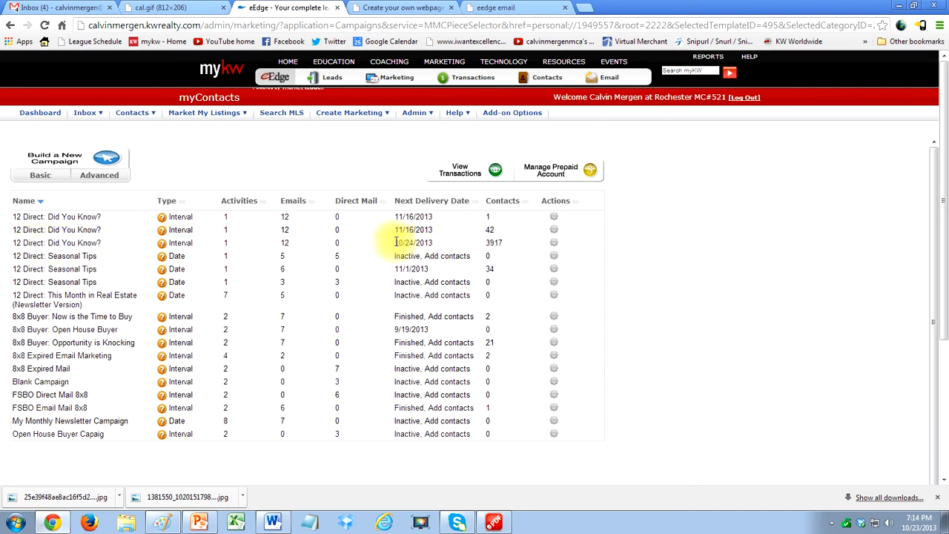
{"action": "left_click_drag", "start_coordinate": [396, 243], "coordinate": [413, 242]}
{"action": "left_click", "coordinate": [425, 242]}
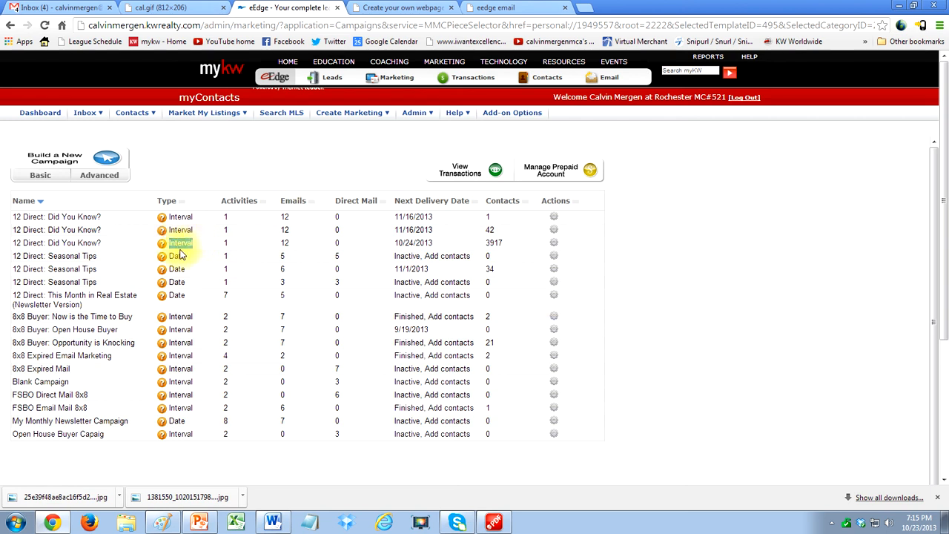
- Compare the campaign types of the Did You Know?, Seasonal Tips and This Month in Real Estate campaigns
{"action": "left_click_drag", "start_coordinate": [171, 257], "coordinate": [192, 256]}
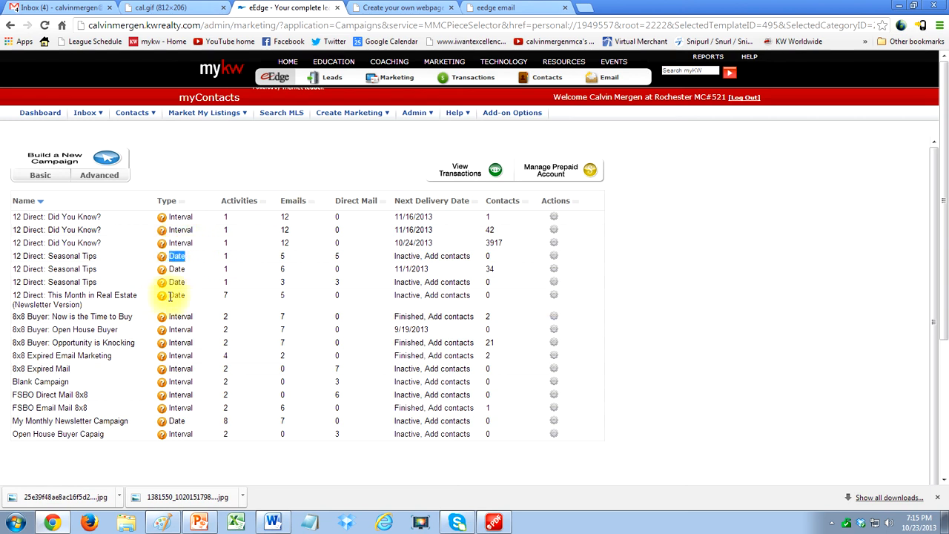
{"action": "left_click_drag", "start_coordinate": [170, 296], "coordinate": [186, 295]}
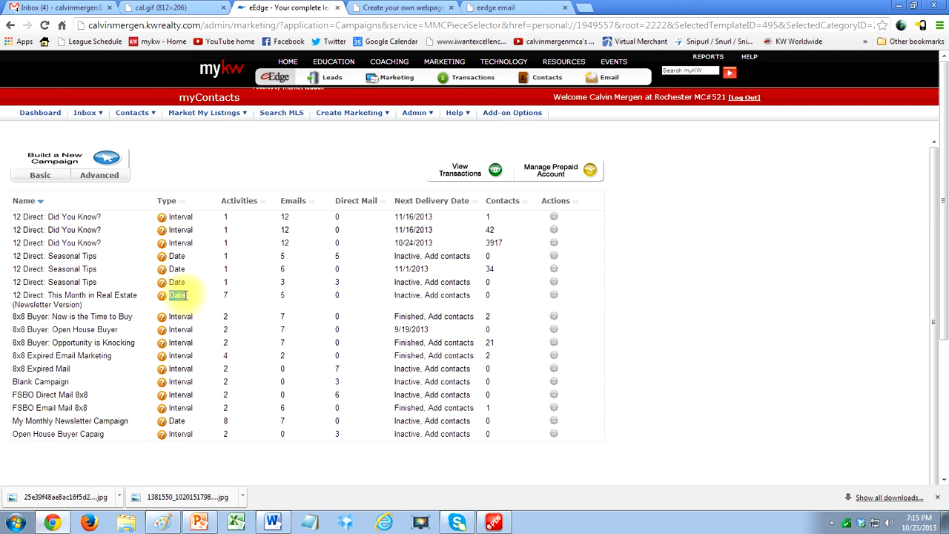
{"action": "double_click", "coordinate": [176, 256]}
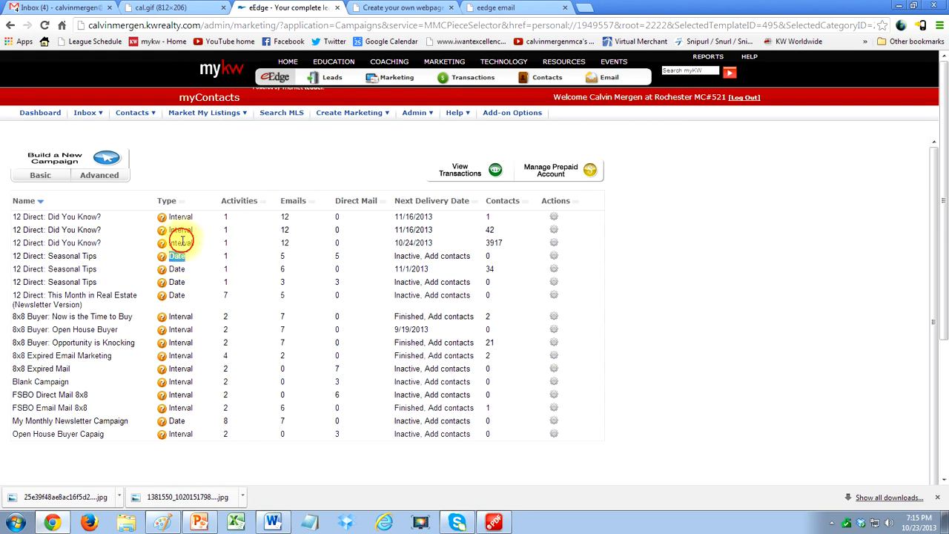
{"action": "left_click", "coordinate": [182, 239]}
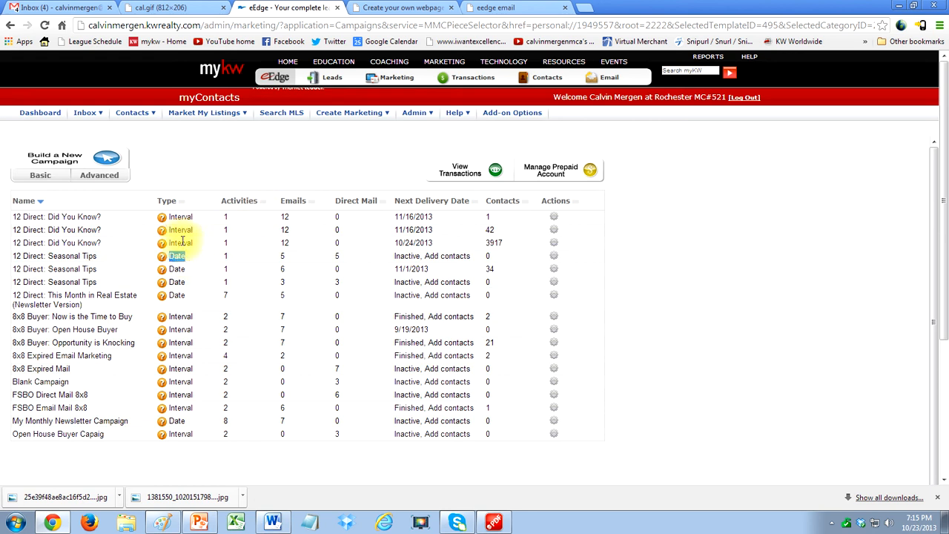